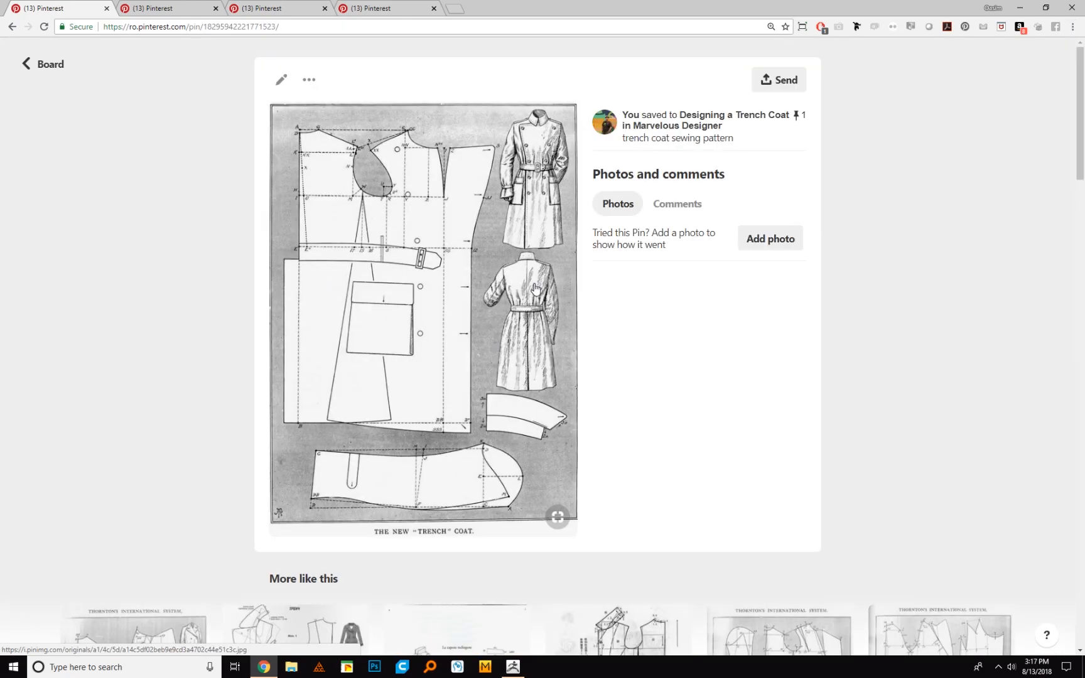
Save the related male tailoring pattern pin to the "Designing a Trench Coat in Marvelous Designer" board and open that board
{"action": "scroll", "coordinate": [534, 289], "scroll_direction": "down", "scroll_amount": 4}
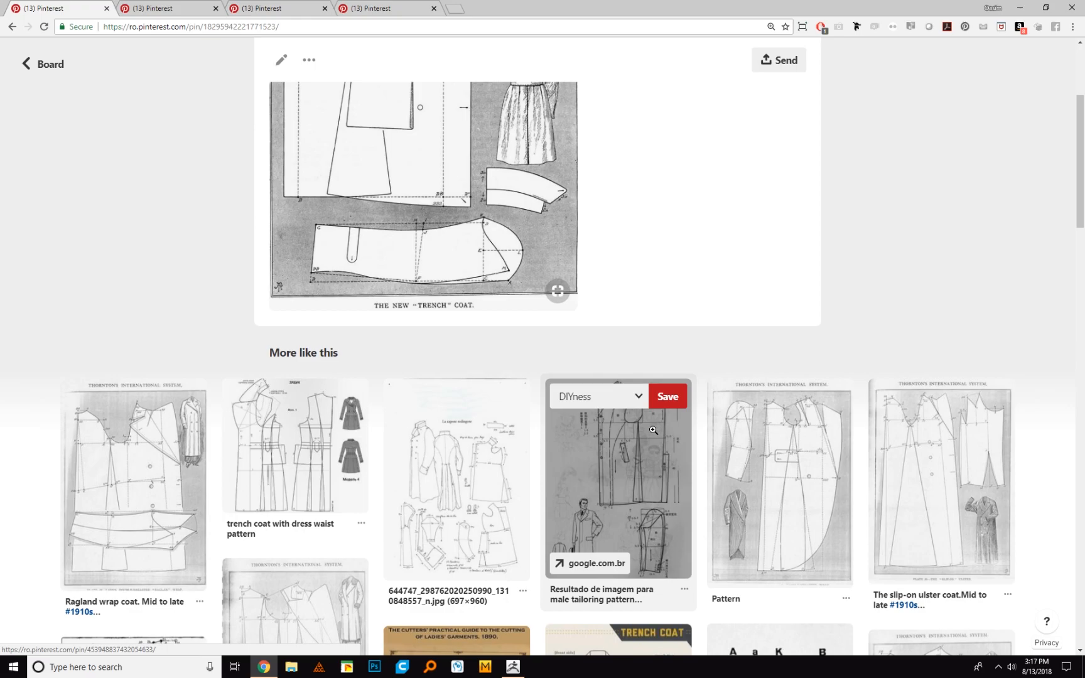
{"action": "scroll", "coordinate": [653, 430], "scroll_direction": "down", "scroll_amount": 2}
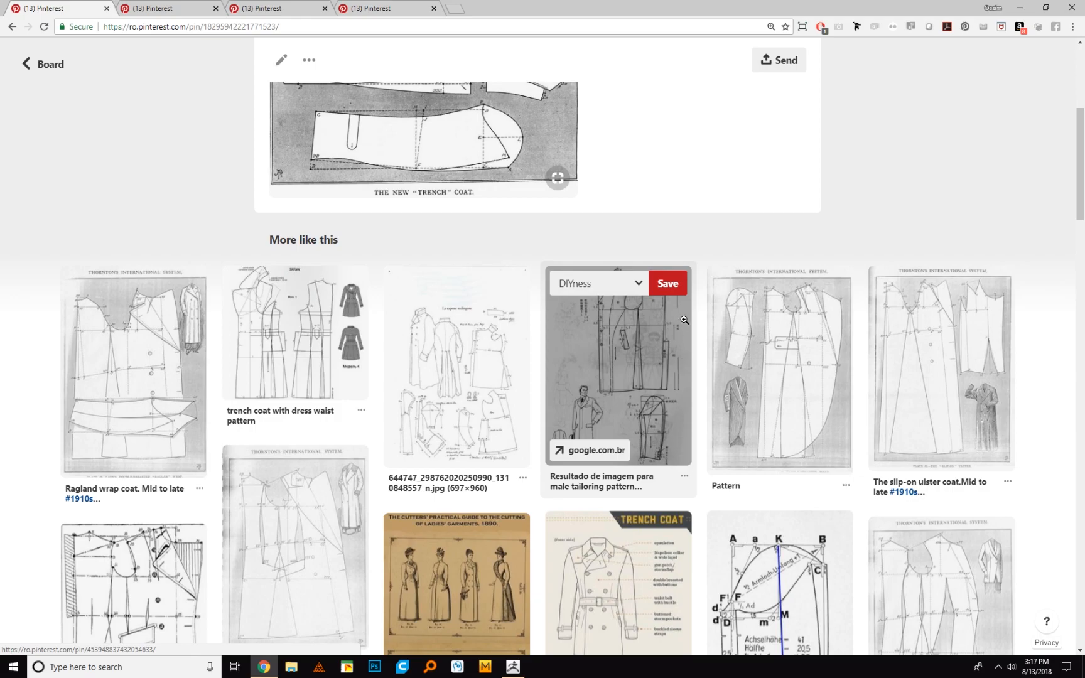
{"action": "left_click", "coordinate": [648, 284]}
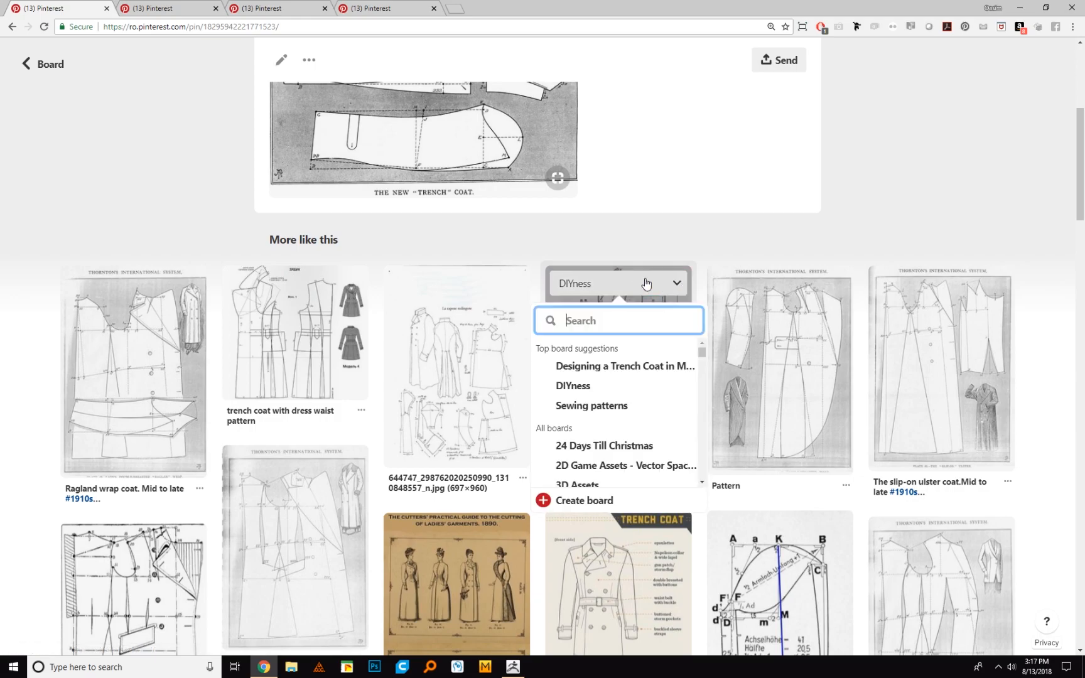
{"action": "left_click", "coordinate": [627, 367]}
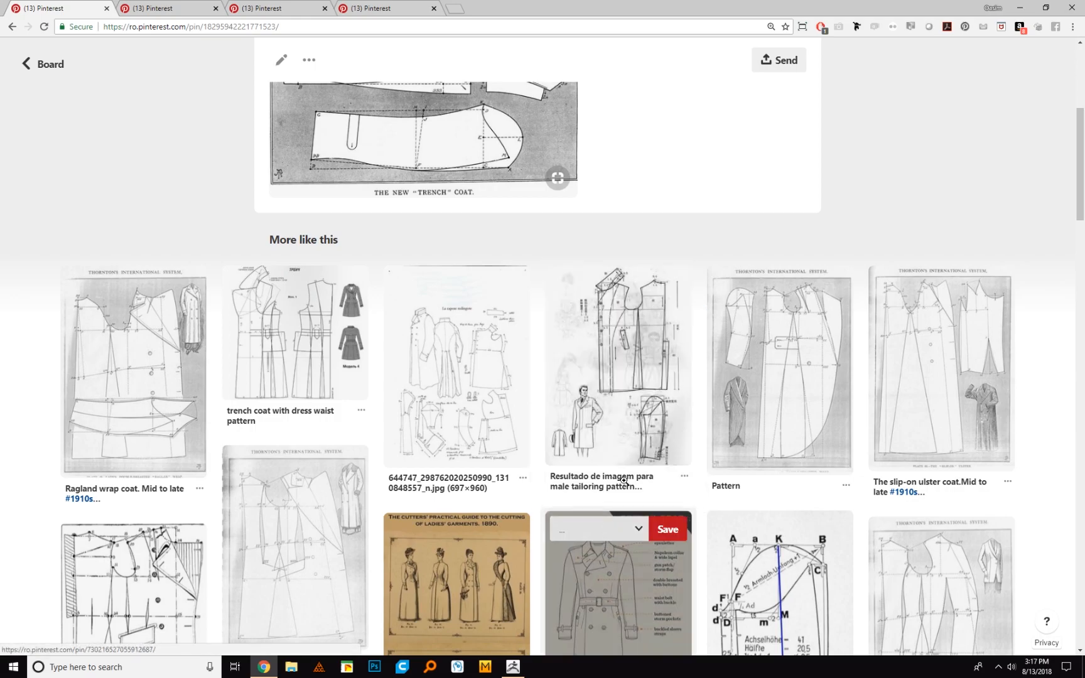
{"action": "scroll", "coordinate": [799, 206], "scroll_direction": "up", "scroll_amount": 5}
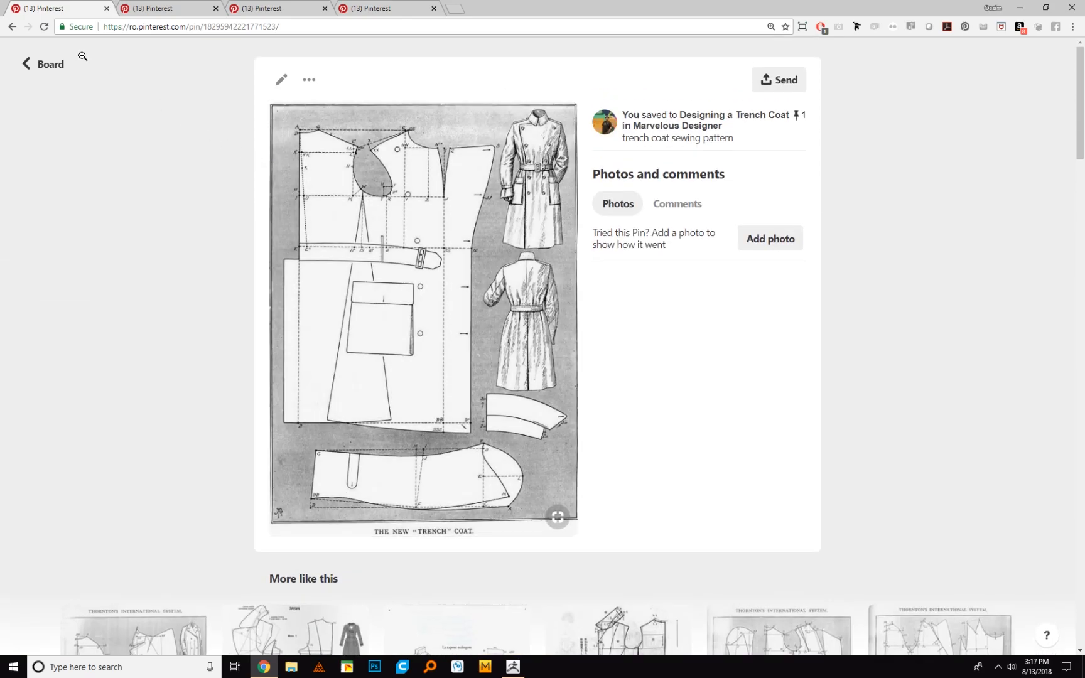
{"action": "left_click", "coordinate": [58, 63]}
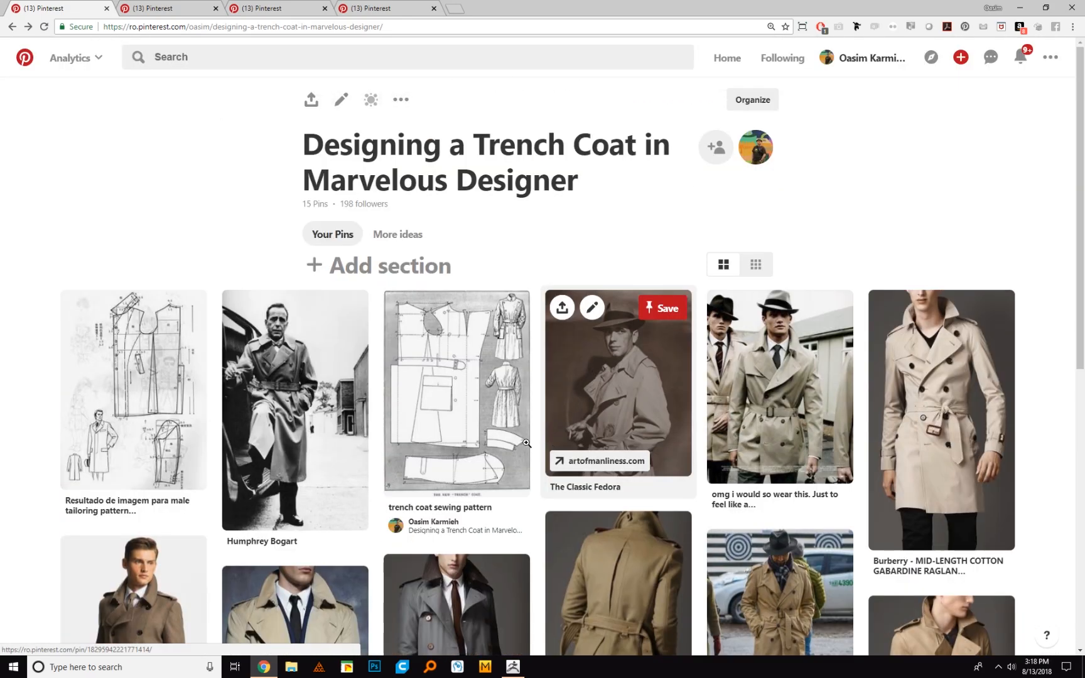
Review the trench coat sewing pattern, the beige double-breasted coat photo and the Humphrey Bogart photo as design references
{"action": "left_click", "coordinate": [527, 443]}
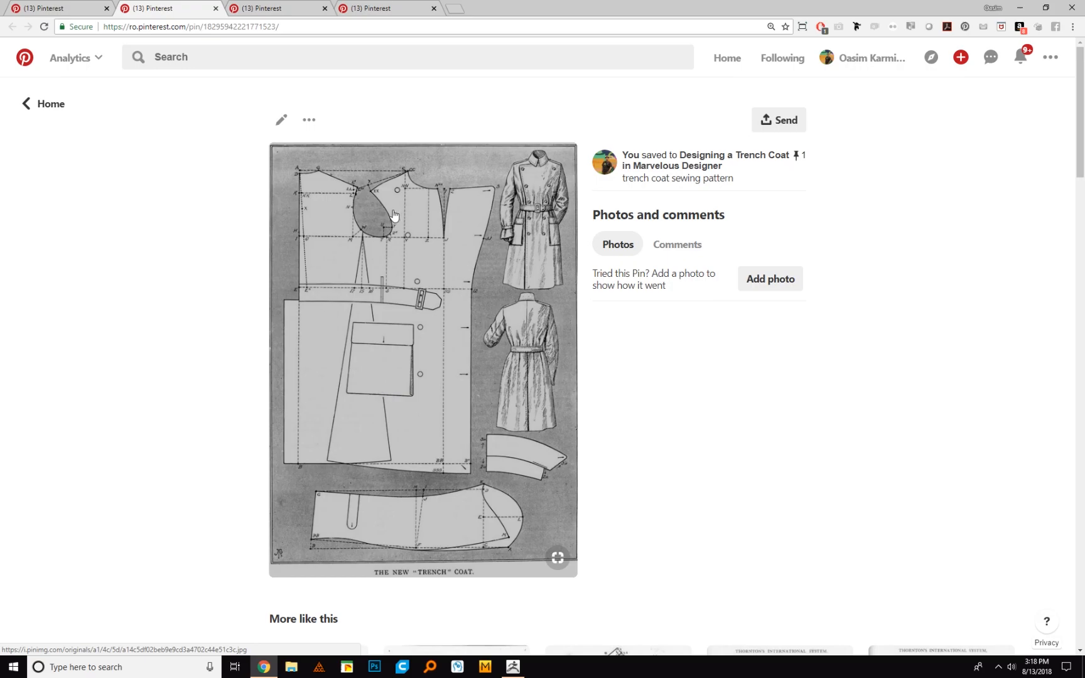
{"action": "left_click", "coordinate": [281, 12]}
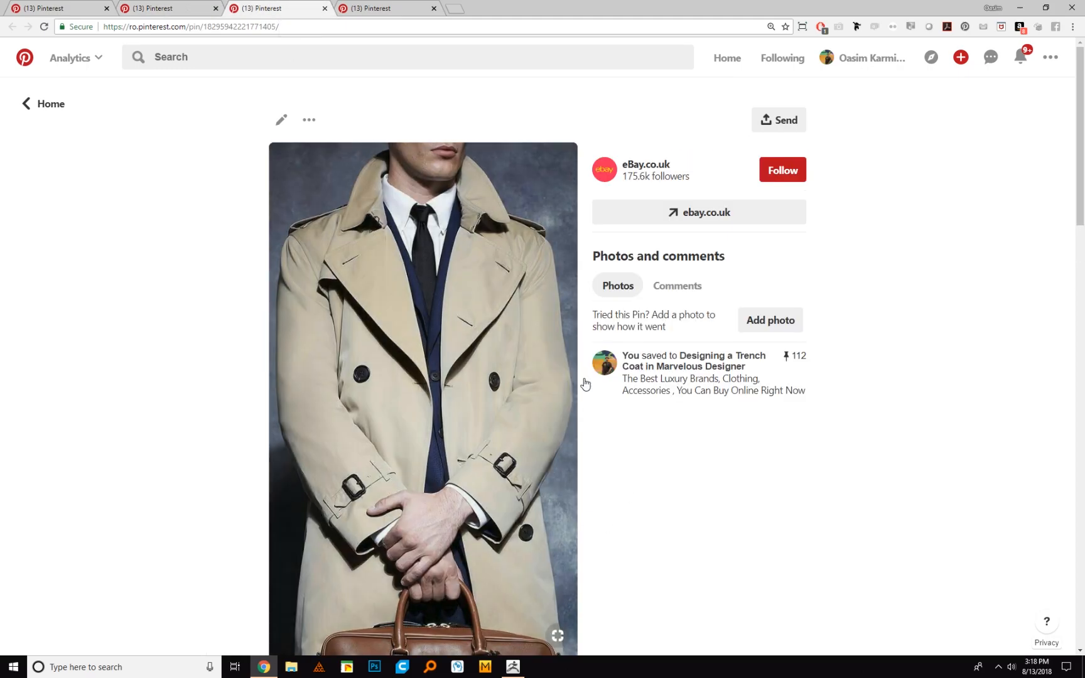
{"action": "scroll", "coordinate": [585, 383], "scroll_direction": "down", "scroll_amount": 1}
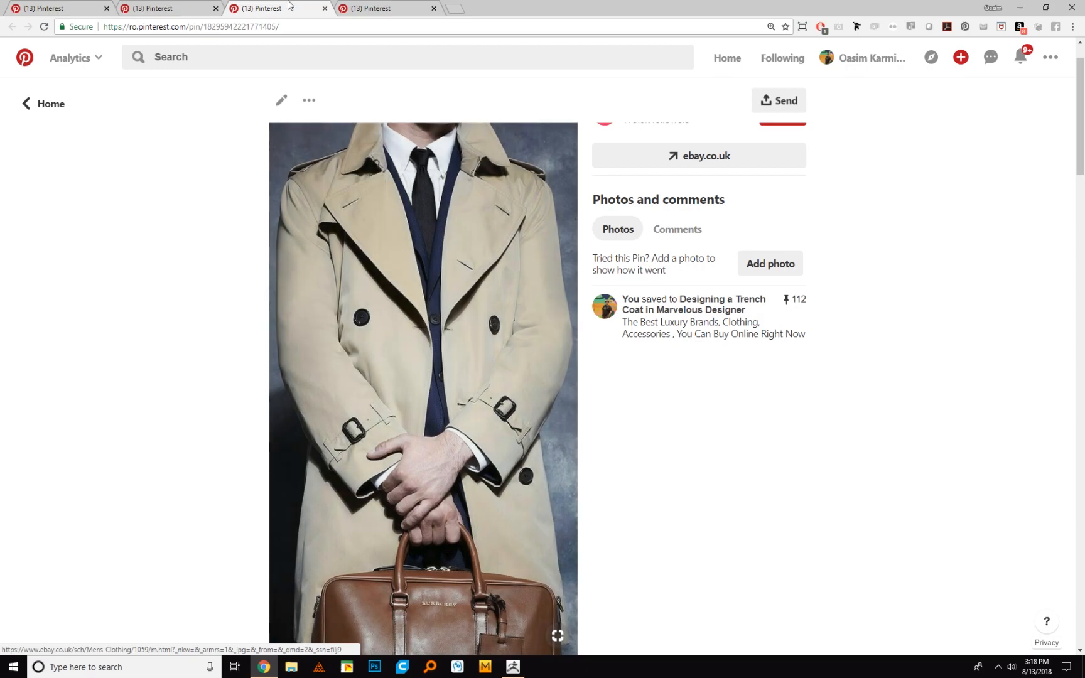
{"action": "left_click", "coordinate": [377, 8]}
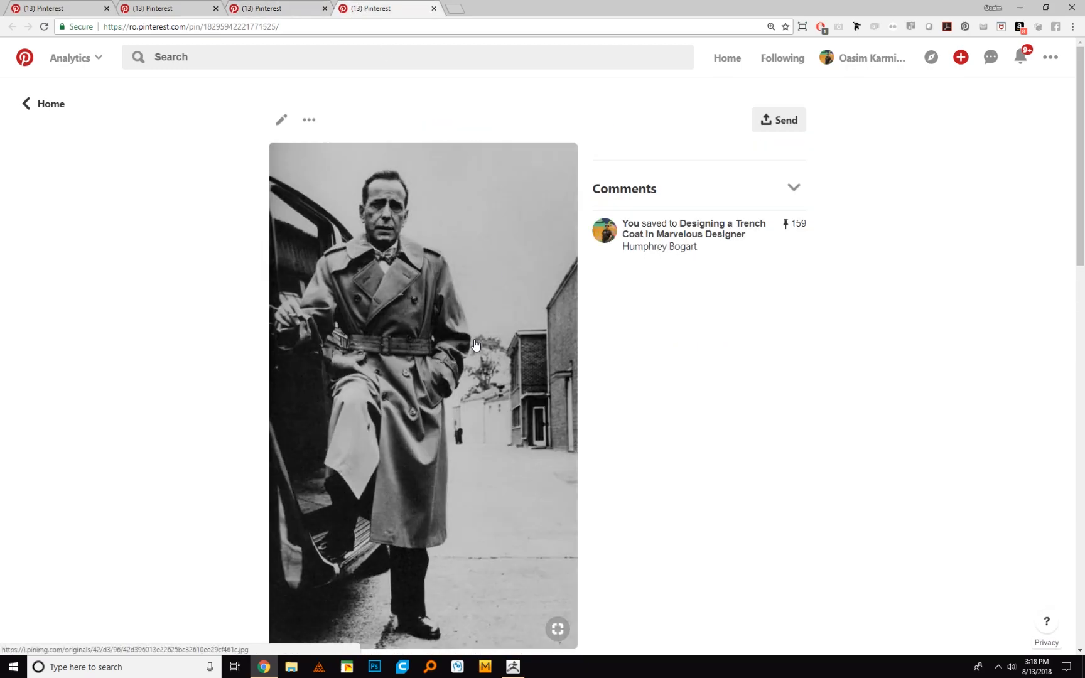
{"action": "scroll", "coordinate": [489, 326], "scroll_direction": "down", "scroll_amount": 1}
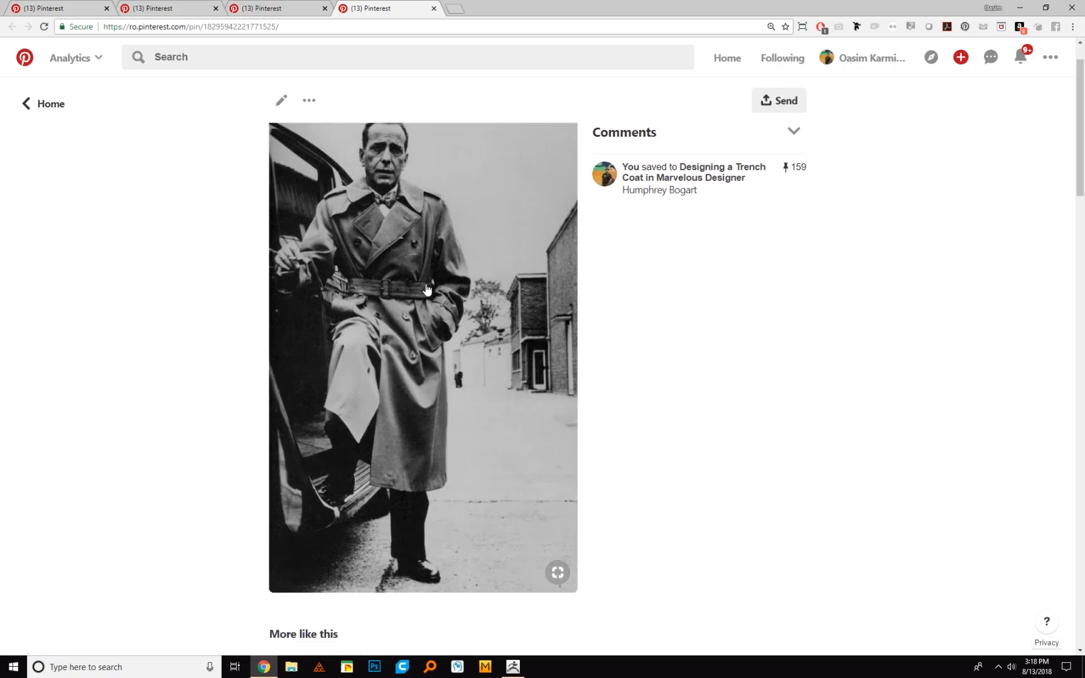
Switch to ZBrush and clear the extra character views from the canvas, keeping only the live model
{"action": "left_click", "coordinate": [513, 666]}
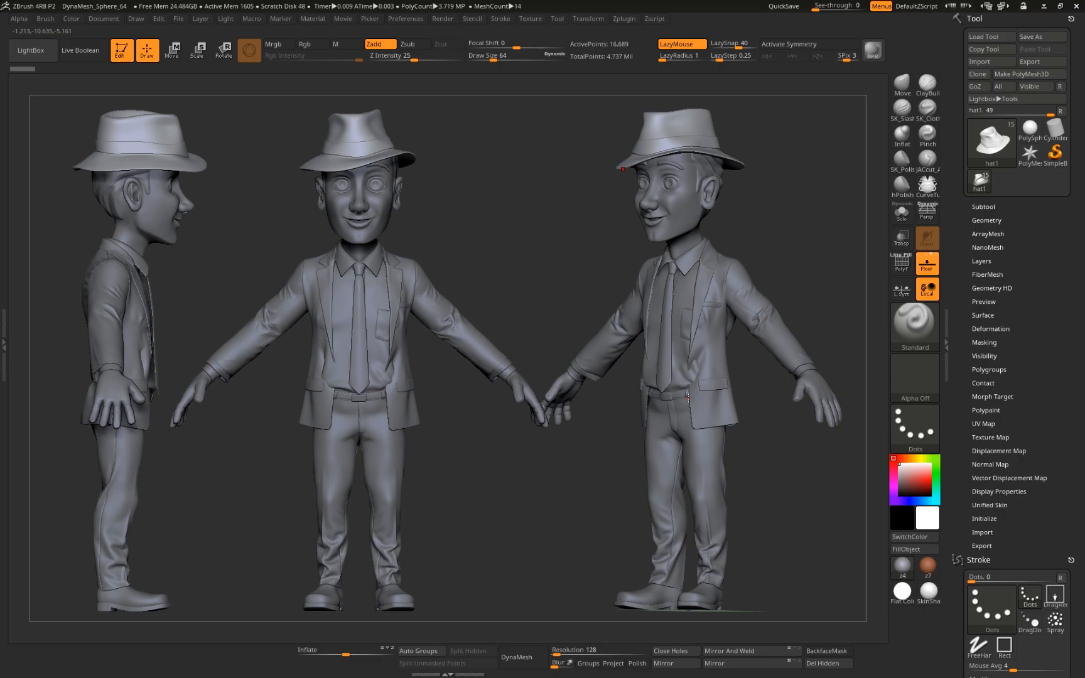
{"action": "key", "text": "ctrl+z"}
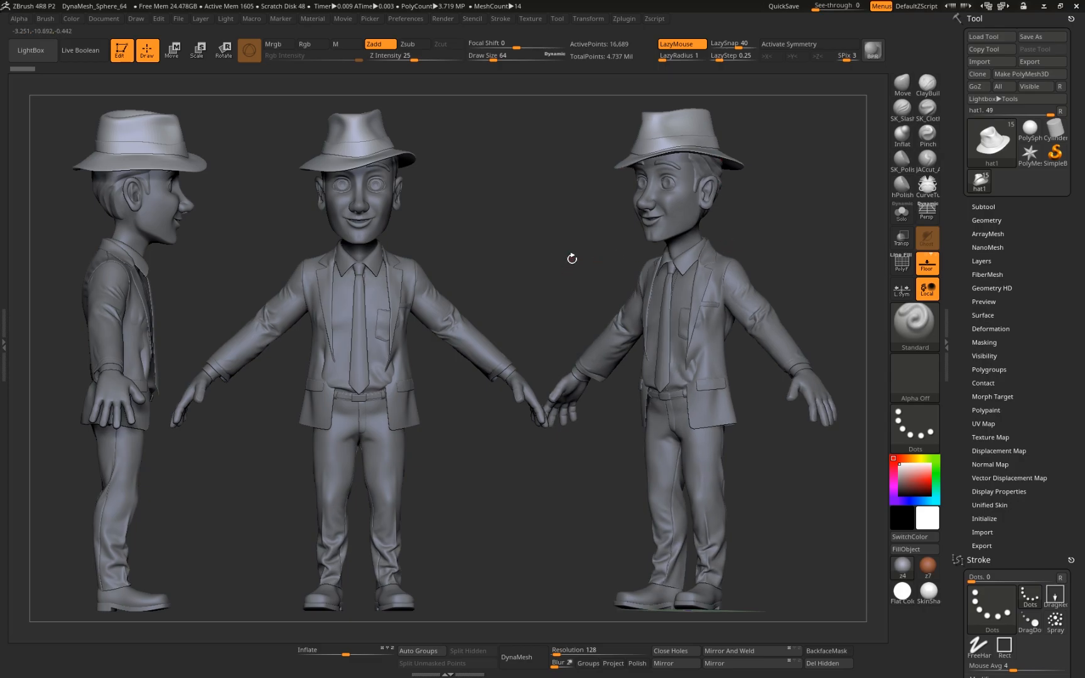
{"action": "key", "text": "ctrl+n"}
{"action": "left_click_drag", "start_coordinate": [615, 234], "coordinate": [525, 344]}
{"action": "right_click_drag", "start_coordinate": [524, 344], "coordinate": [482, 323], "text": "ctrl"}
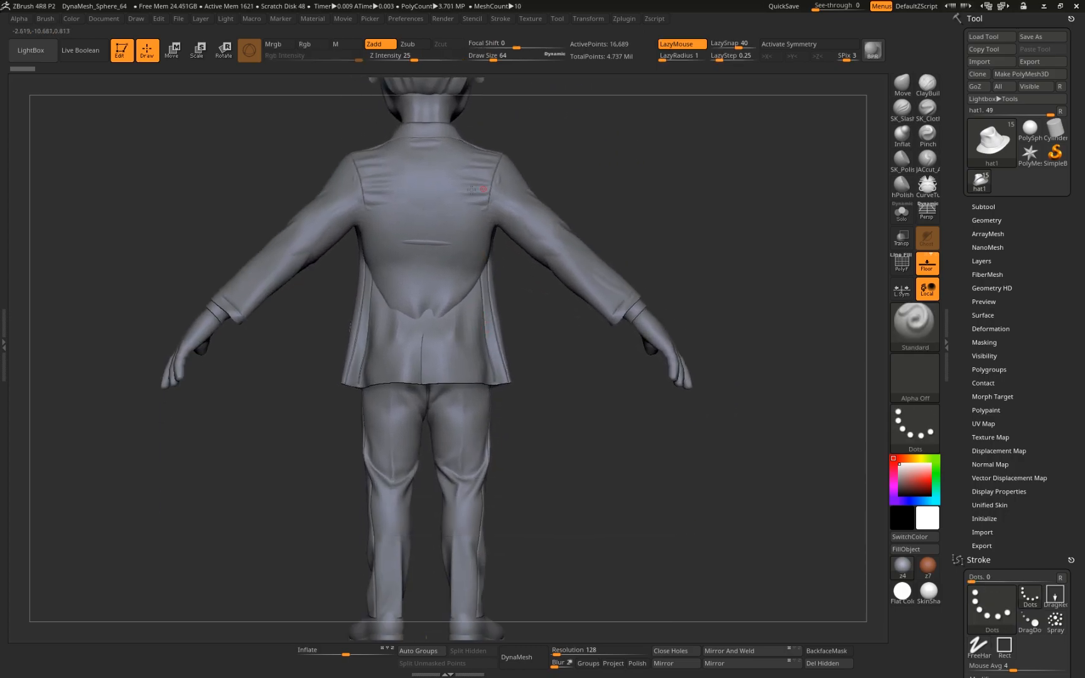
Hide the Merged_Jacket04 subtool so the character stands in shirt, tie and trousers
{"action": "left_click", "coordinate": [983, 206]}
{"action": "right_click_drag", "start_coordinate": [743, 305], "coordinate": [725, 384], "text": "alt"}
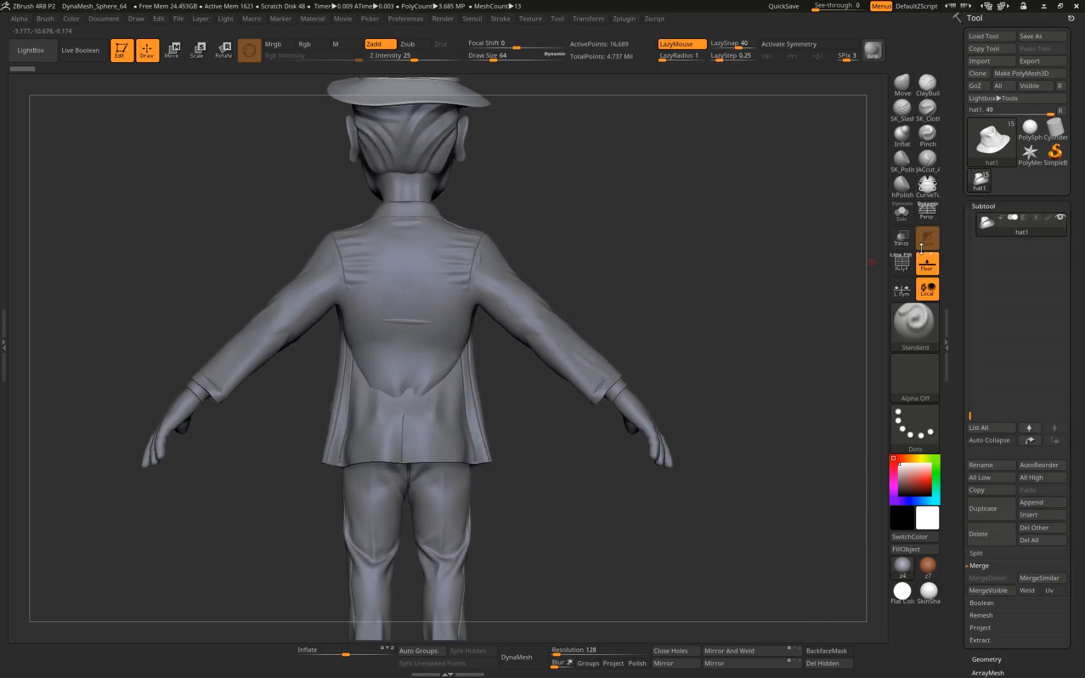
{"action": "left_click_drag", "start_coordinate": [970, 413], "coordinate": [969, 267]}
{"action": "mouse_move", "coordinate": [982, 252]}
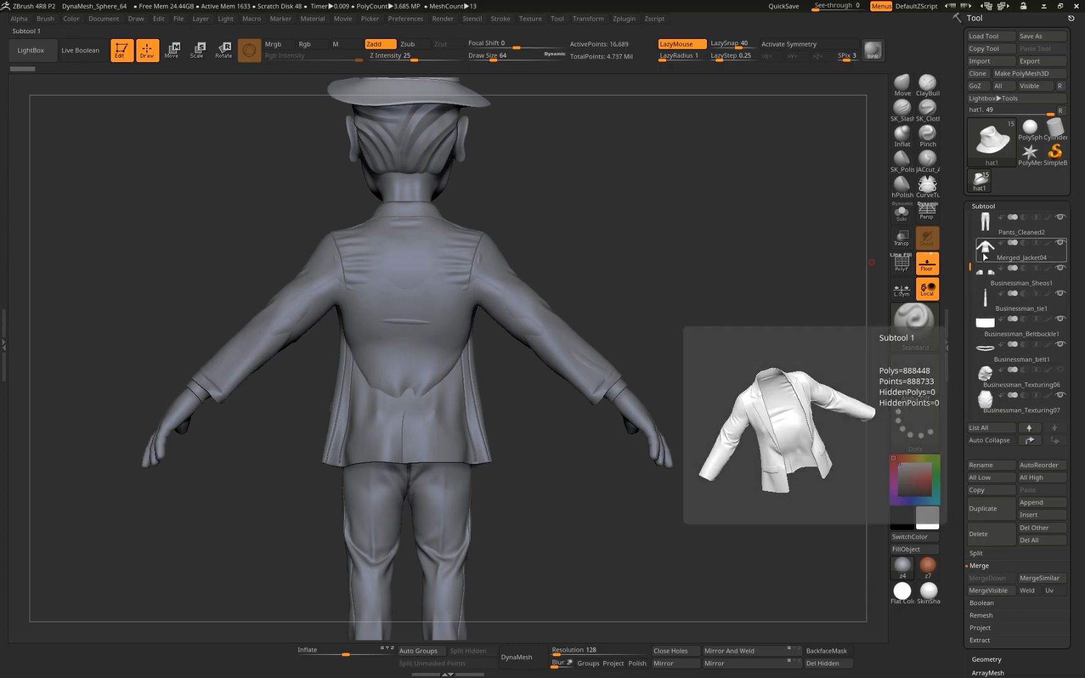
{"action": "left_click", "coordinate": [1060, 243]}
{"action": "left_click_drag", "start_coordinate": [748, 331], "coordinate": [691, 320]}
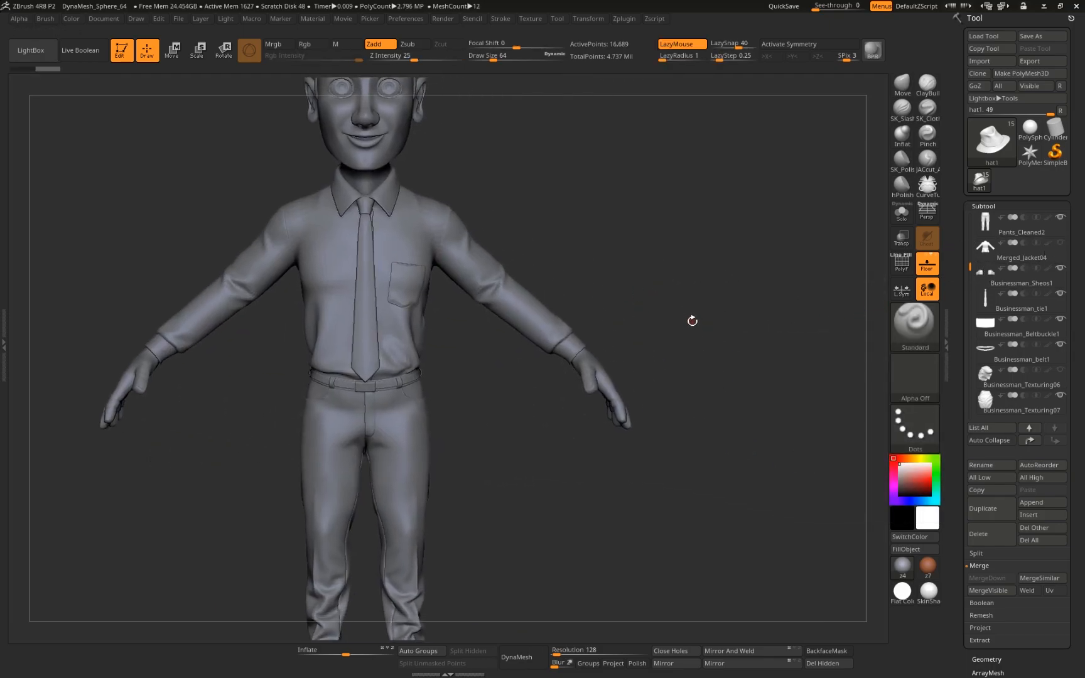
Compare the character with and without Merged_Jacket04, examining the shirt, tie and trousers up close and at full height
{"action": "right_click_drag", "start_coordinate": [691, 319], "coordinate": [760, 307], "text": "alt"}
{"action": "right_click_drag", "start_coordinate": [504, 172], "coordinate": [535, 511], "text": "alt"}
{"action": "right_click_drag", "start_coordinate": [534, 397], "coordinate": [667, 226]}
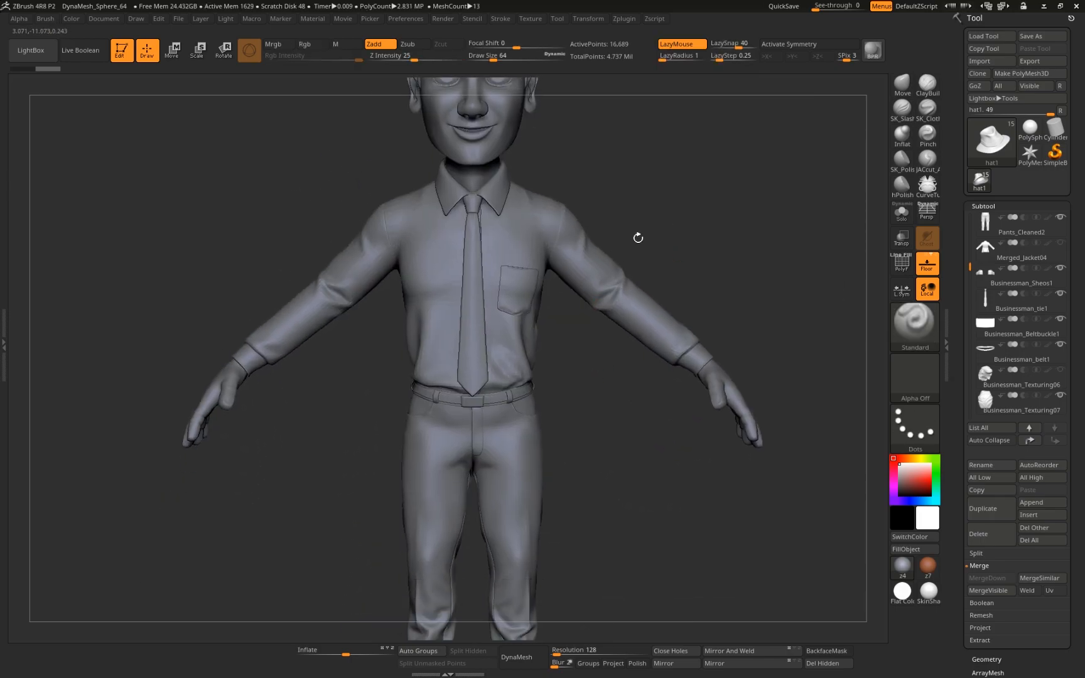
{"action": "right_click_drag", "start_coordinate": [587, 366], "coordinate": [603, 276]}
{"action": "right_click_drag", "start_coordinate": [603, 276], "coordinate": [576, 350], "text": "alt"}
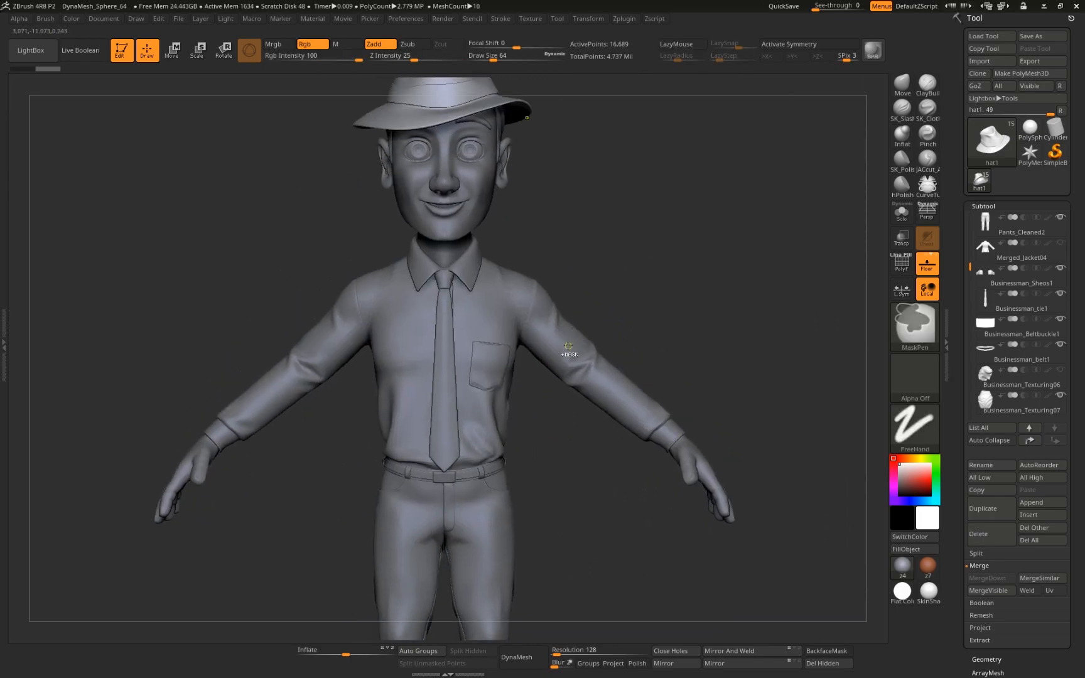
{"action": "right_click_drag", "start_coordinate": [606, 320], "coordinate": [559, 394], "text": "ctrl"}
{"action": "right_click_drag", "start_coordinate": [597, 436], "coordinate": [467, 444], "text": "ctrl"}
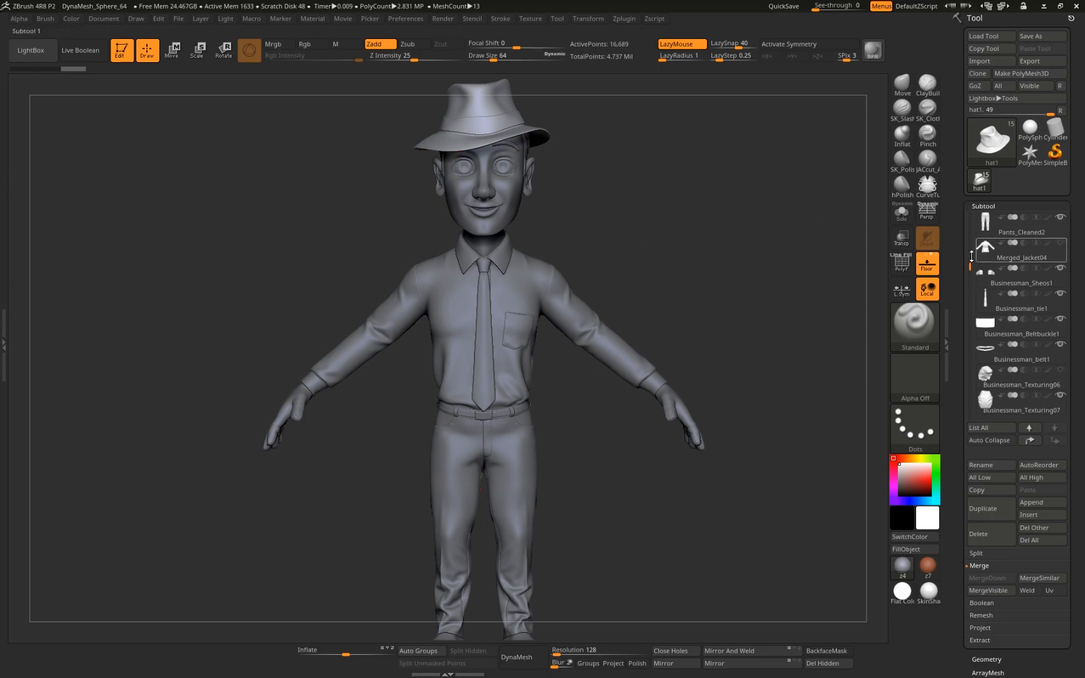
{"action": "left_click", "coordinate": [1056, 243]}
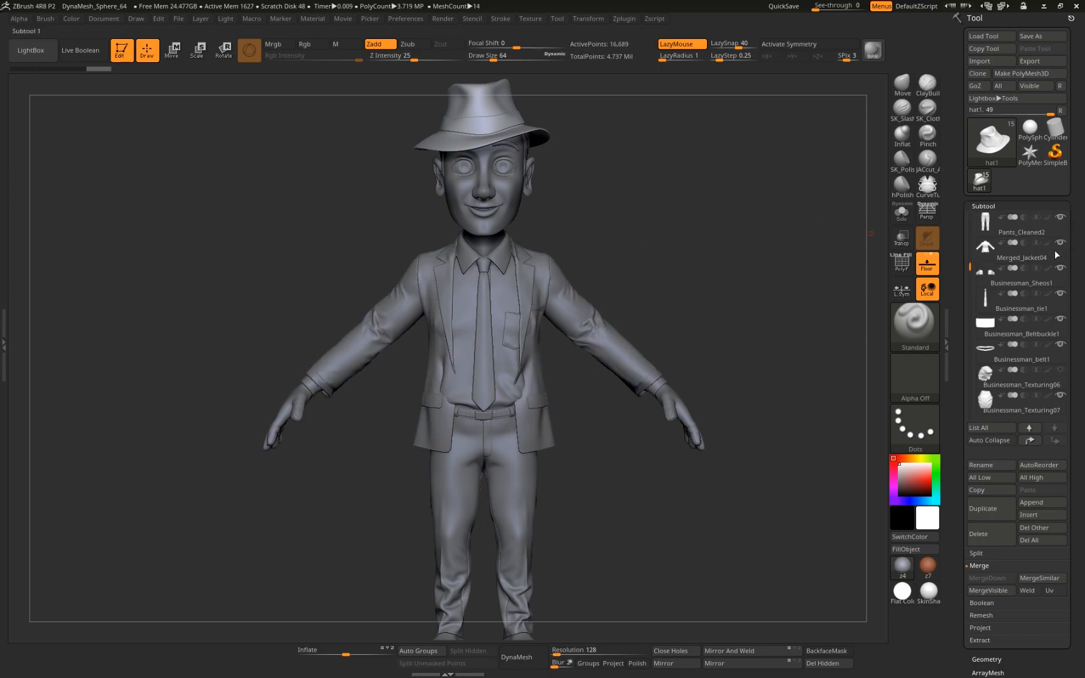
{"action": "left_click", "coordinate": [1057, 249]}
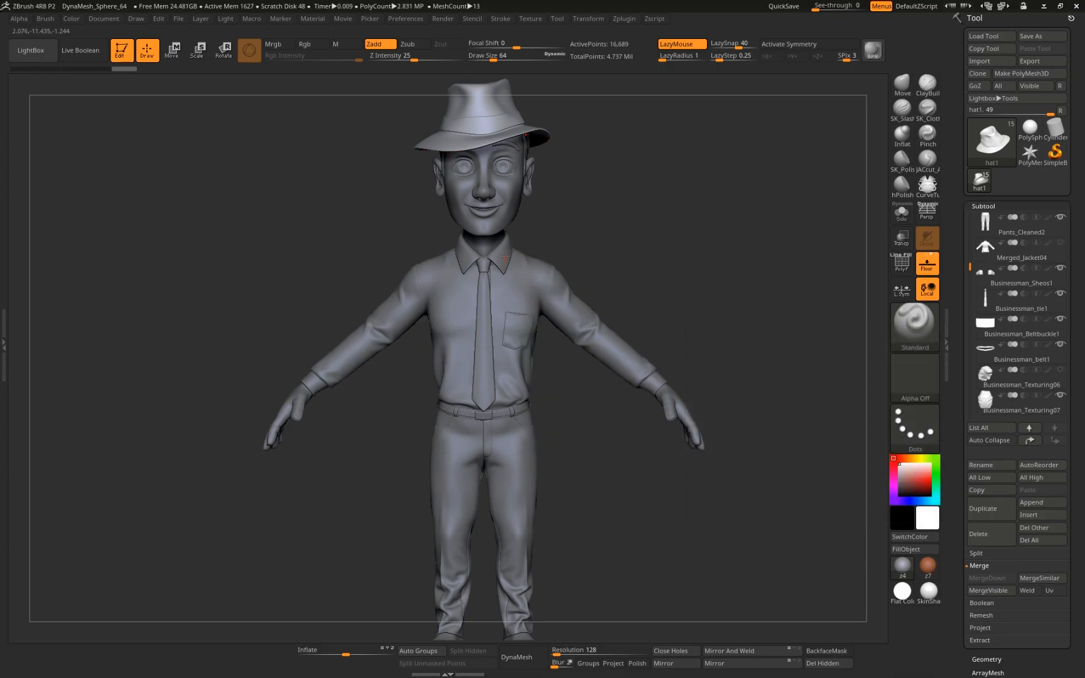
{"action": "scroll", "coordinate": [510, 264], "scroll_direction": "up", "scroll_amount": 5}
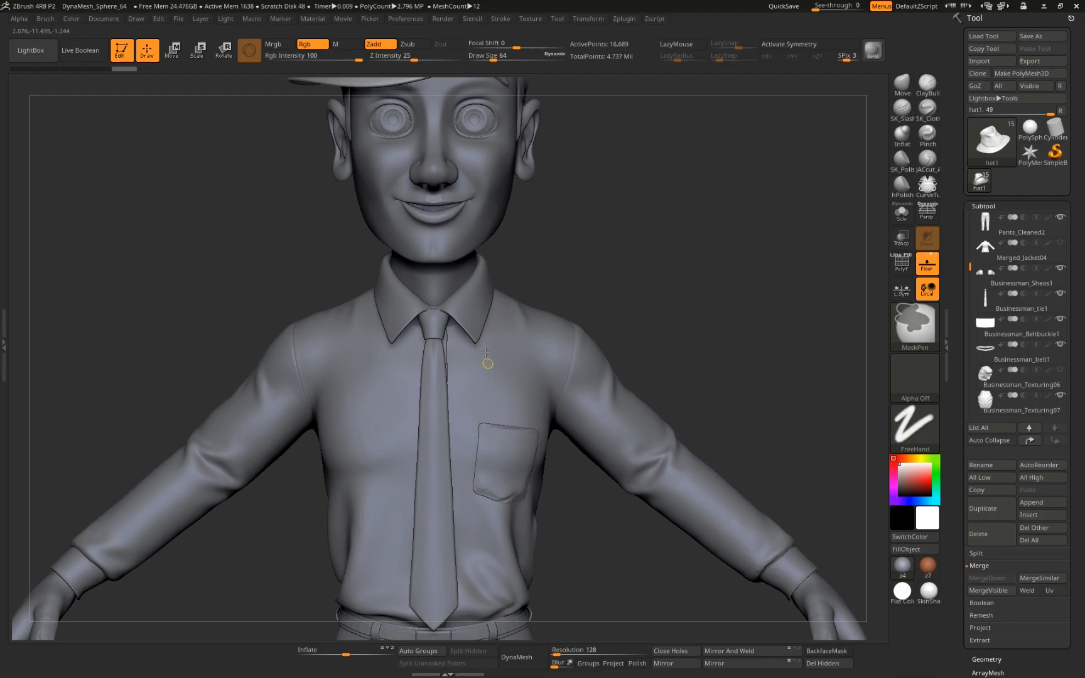
{"action": "scroll", "coordinate": [405, 416], "scroll_direction": "down", "scroll_amount": 5}
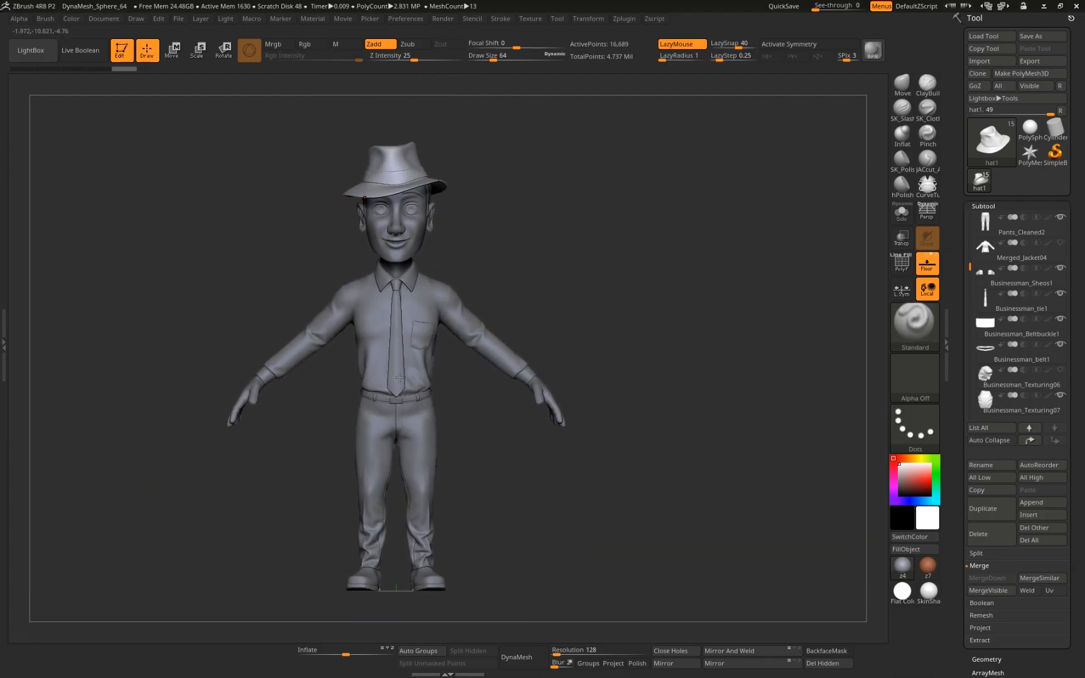
{"action": "left_click_drag", "start_coordinate": [516, 442], "coordinate": [507, 405]}
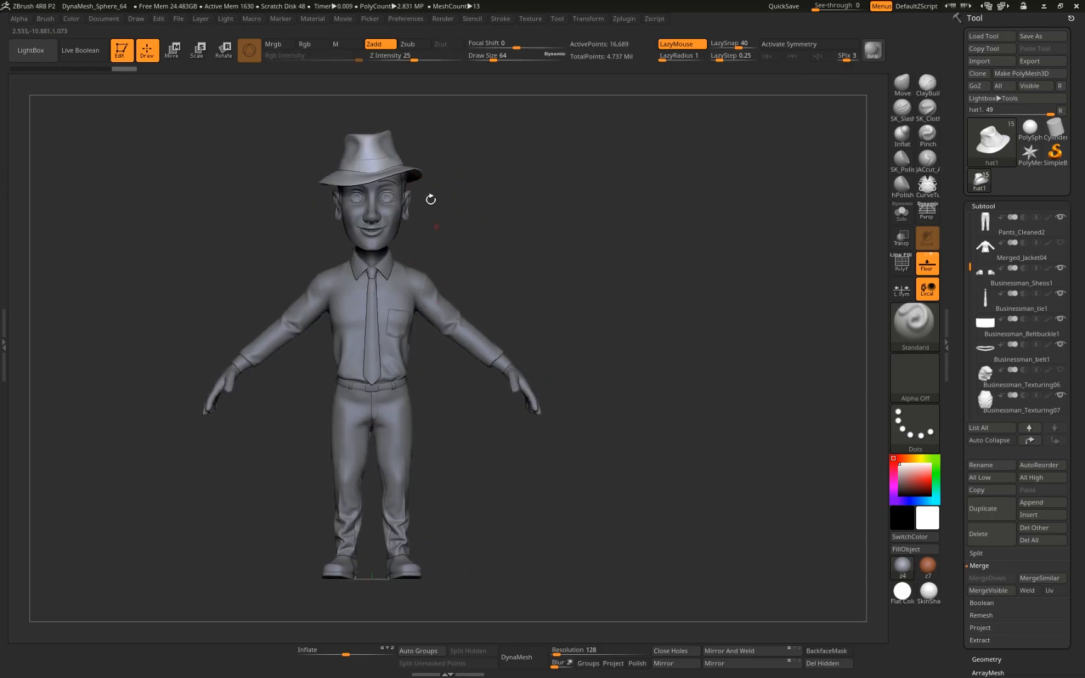
Delete the hat1 subtool from the character
{"action": "left_click_drag", "start_coordinate": [967, 269], "coordinate": [973, 344]}
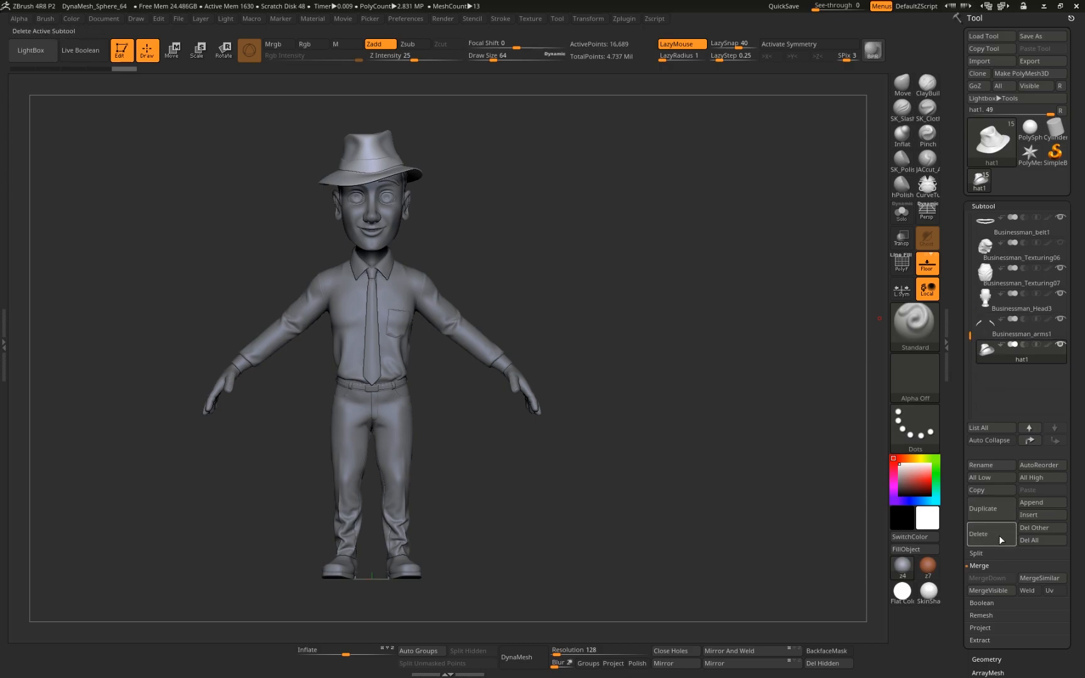
{"action": "left_click", "coordinate": [979, 534]}
{"action": "left_click", "coordinate": [883, 559]}
{"action": "mouse_move", "coordinate": [628, 269]}
{"action": "left_mouse_down"}
{"action": "mouse_move", "coordinate": [496, 261]}
{"action": "mouse_move", "coordinate": [450, 242]}
{"action": "mouse_move", "coordinate": [632, 265]}
{"action": "left_mouse_up"}
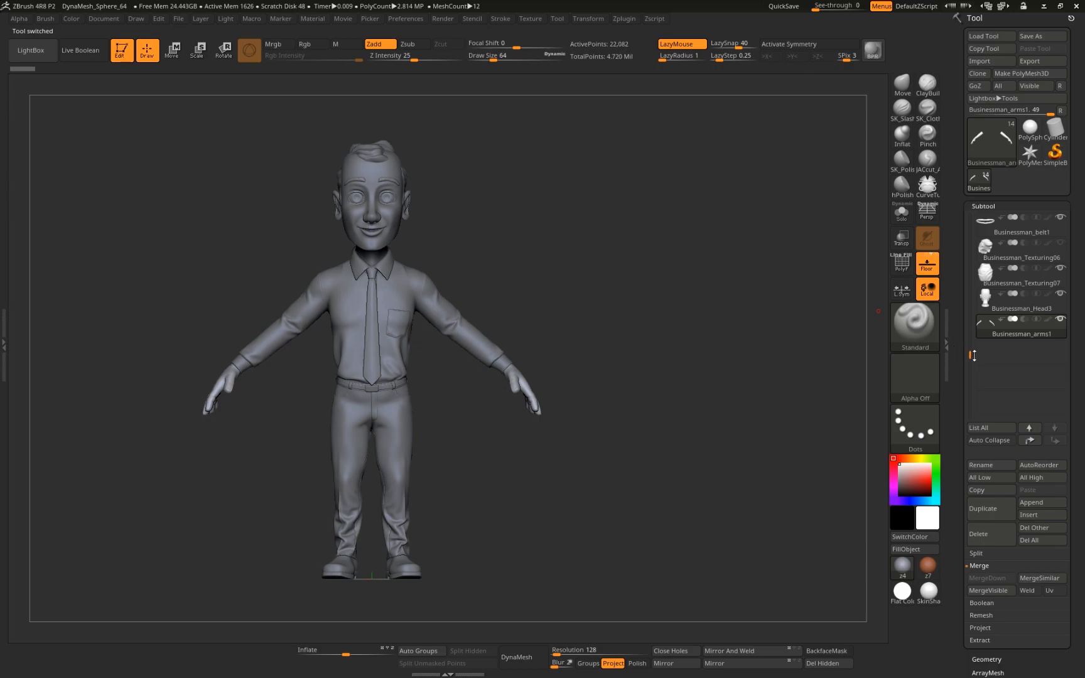
Delete the Businessman_Texturing07 subtool
{"action": "left_click_drag", "start_coordinate": [967, 355], "coordinate": [969, 324]}
{"action": "left_click", "coordinate": [985, 326]}
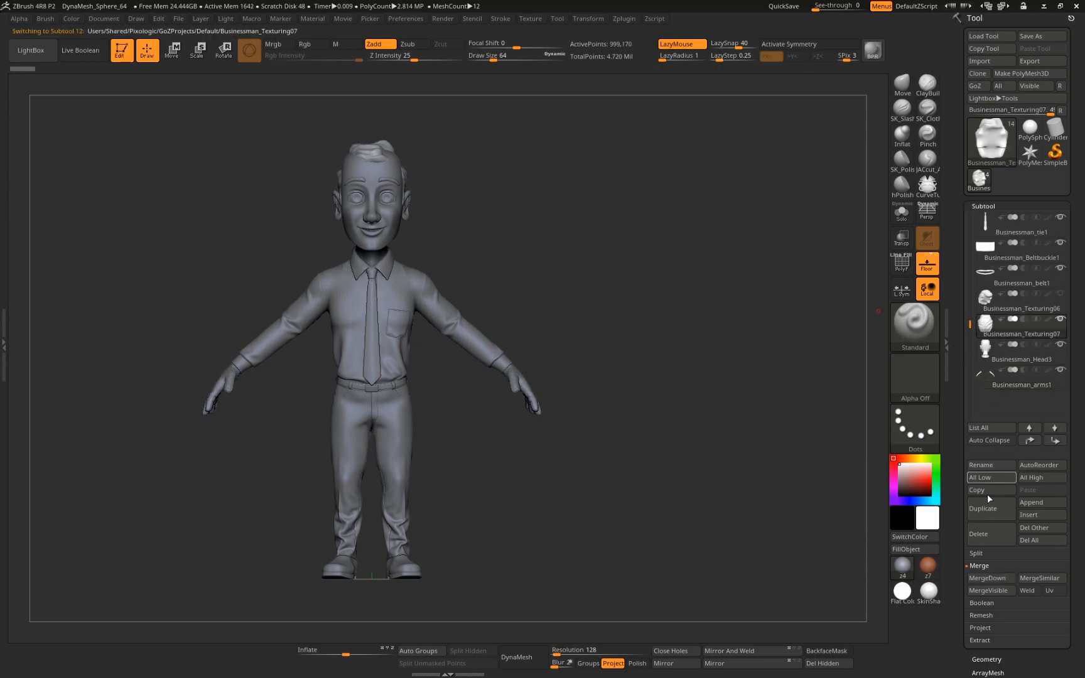
{"action": "left_click", "coordinate": [987, 535]}
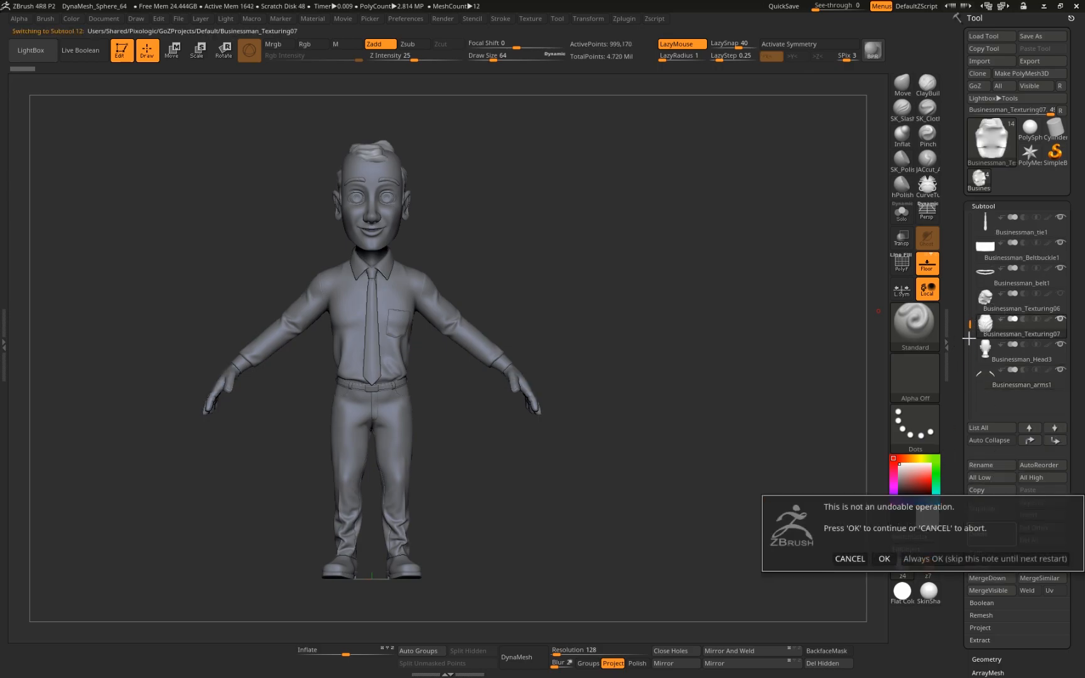
{"action": "left_click", "coordinate": [884, 558]}
Delete the Businessman_tie1 subtool from the front of the shirt
{"action": "left_click_drag", "start_coordinate": [673, 328], "coordinate": [484, 376]}
{"action": "left_click", "coordinate": [469, 391], "text": "alt"}
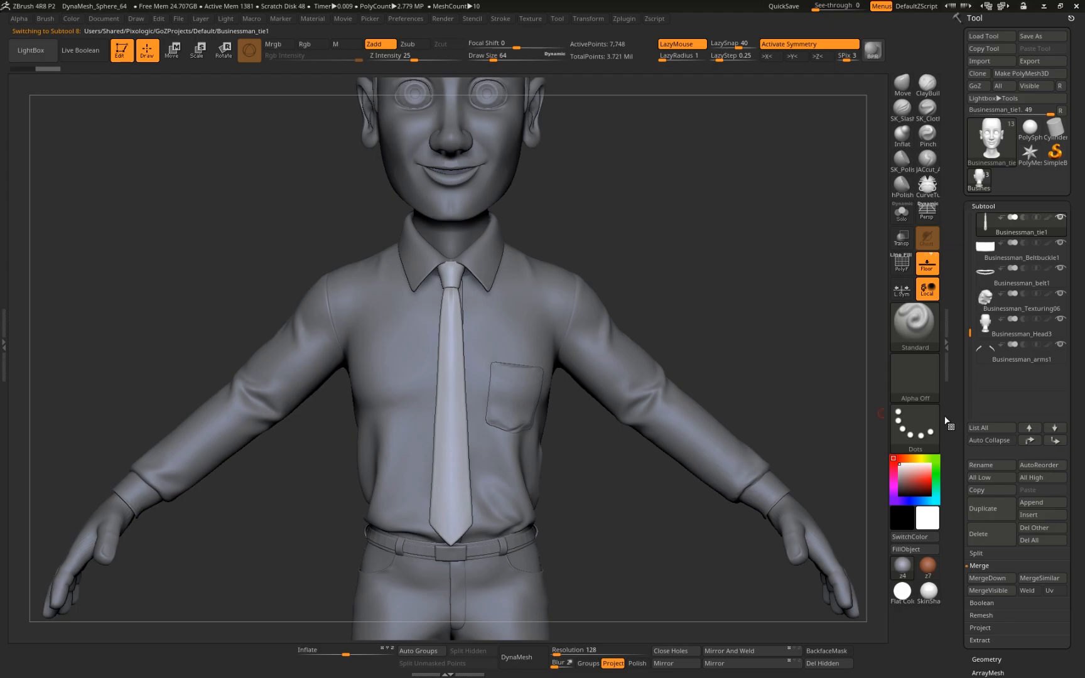
{"action": "left_click", "coordinate": [985, 533]}
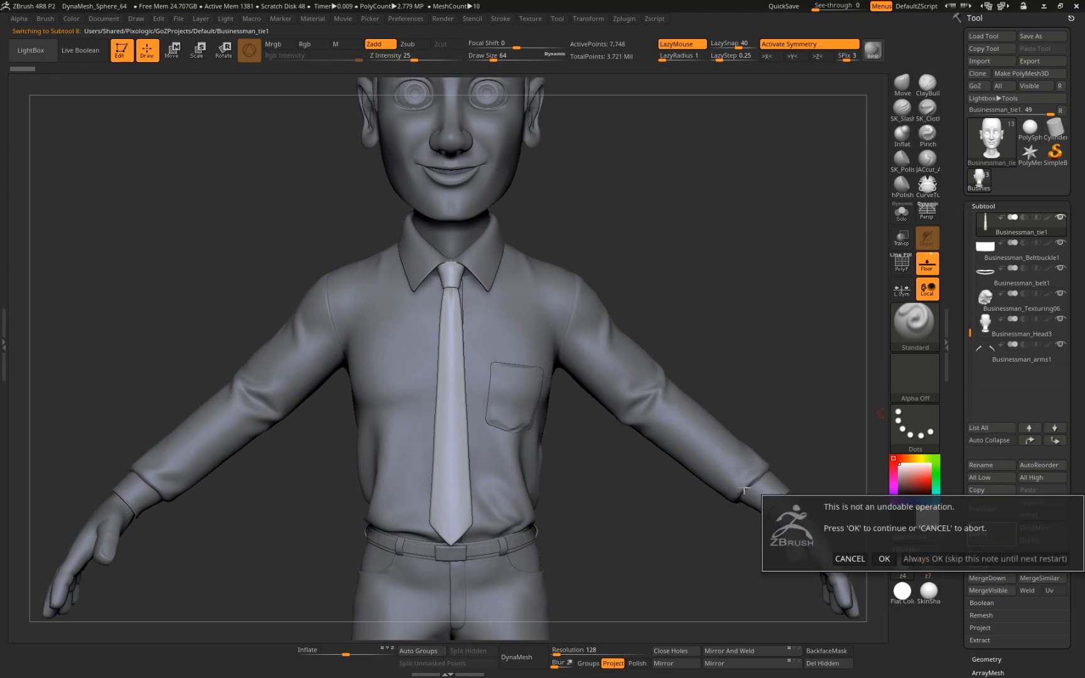
{"action": "left_click", "coordinate": [883, 558]}
Delete the Businessman_Beltbuckle1 and Businessman_belt1 subtools from the character's waist
{"action": "left_click_drag", "start_coordinate": [618, 383], "coordinate": [484, 382]}
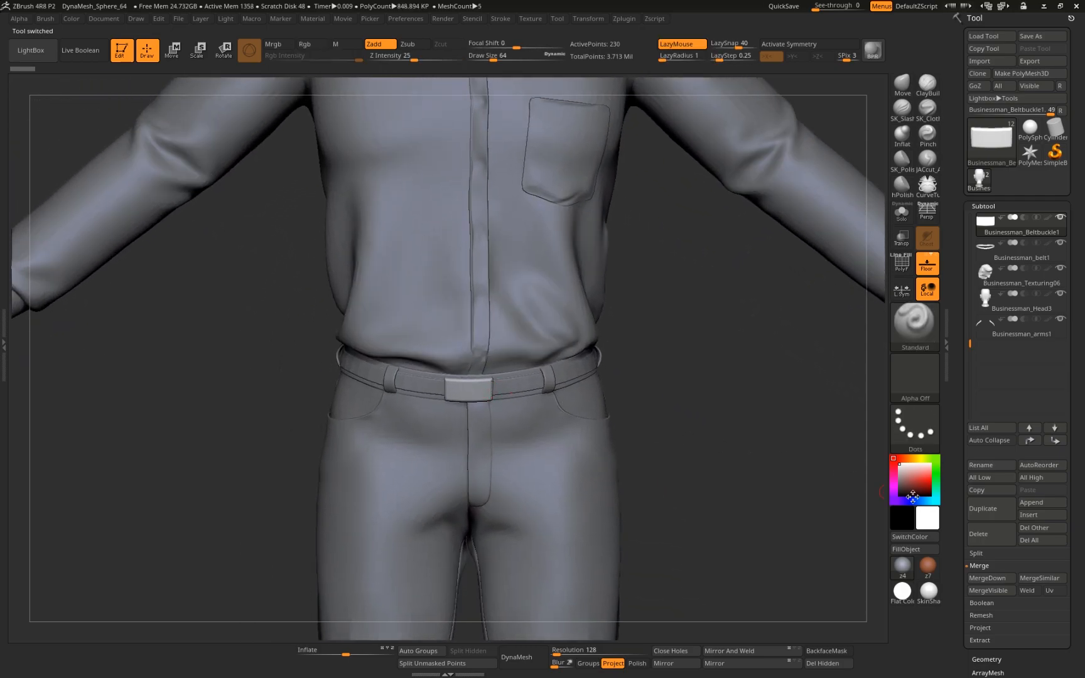
{"action": "left_click", "coordinate": [978, 534]}
{"action": "left_click", "coordinate": [883, 558]}
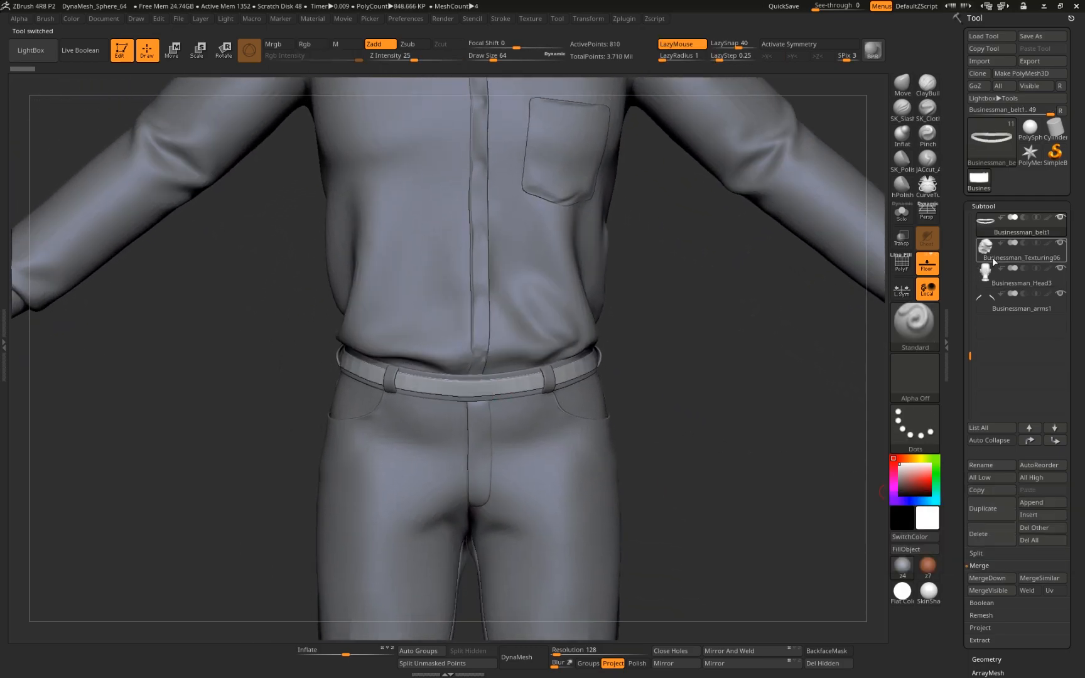
{"action": "left_click", "coordinate": [978, 534]}
{"action": "left_click", "coordinate": [884, 558]}
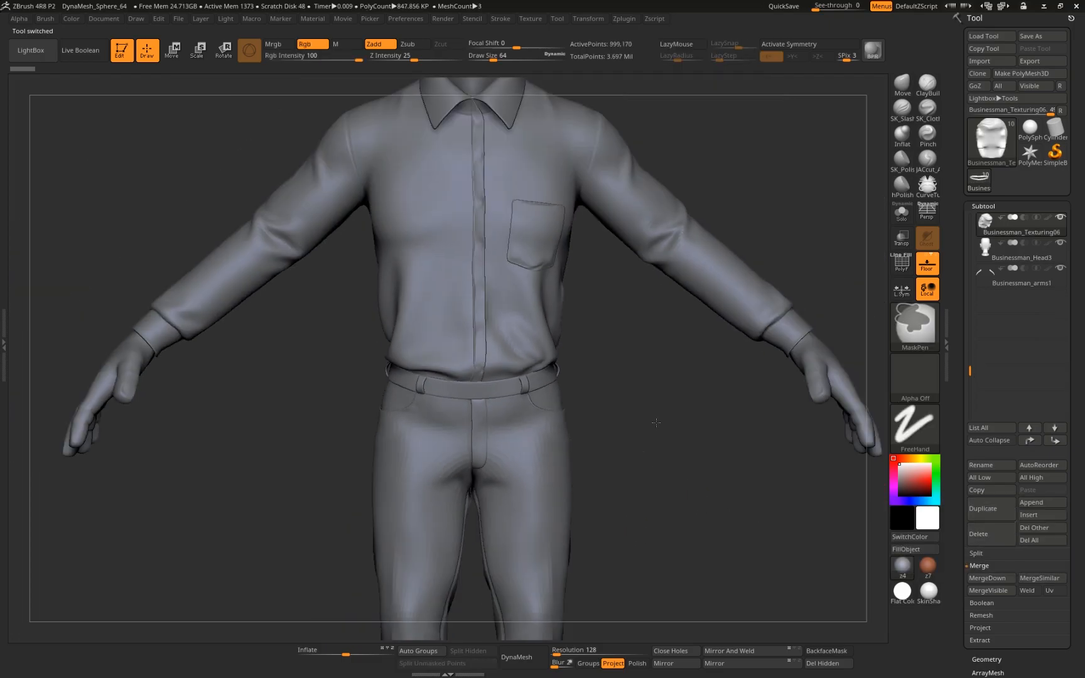
{"action": "mouse_move", "coordinate": [584, 472]}
{"action": "left_mouse_down"}
{"action": "mouse_move", "coordinate": [479, 540]}
{"action": "mouse_move", "coordinate": [565, 439]}
{"action": "mouse_move", "coordinate": [552, 408]}
{"action": "mouse_move", "coordinate": [651, 388]}
{"action": "mouse_move", "coordinate": [549, 346]}
{"action": "mouse_move", "coordinate": [654, 300]}
{"action": "mouse_move", "coordinate": [656, 455]}
{"action": "mouse_move", "coordinate": [603, 418]}
{"action": "left_mouse_up"}
{"action": "mouse_move", "coordinate": [650, 455]}
{"action": "left_mouse_down", "text": "alt"}
{"action": "mouse_move", "coordinate": [605, 395]}
{"action": "mouse_move", "coordinate": [561, 395]}
{"action": "left_mouse_up", "text": "alt"}
{"action": "mouse_move", "coordinate": [675, 406]}
{"action": "right_mouse_down", "text": "ctrl"}
{"action": "mouse_move", "coordinate": [647, 427]}
{"action": "mouse_move", "coordinate": [637, 382]}
{"action": "right_mouse_up", "text": "ctrl"}
{"action": "right_click_drag", "start_coordinate": [638, 382], "coordinate": [636, 419], "text": "alt"}
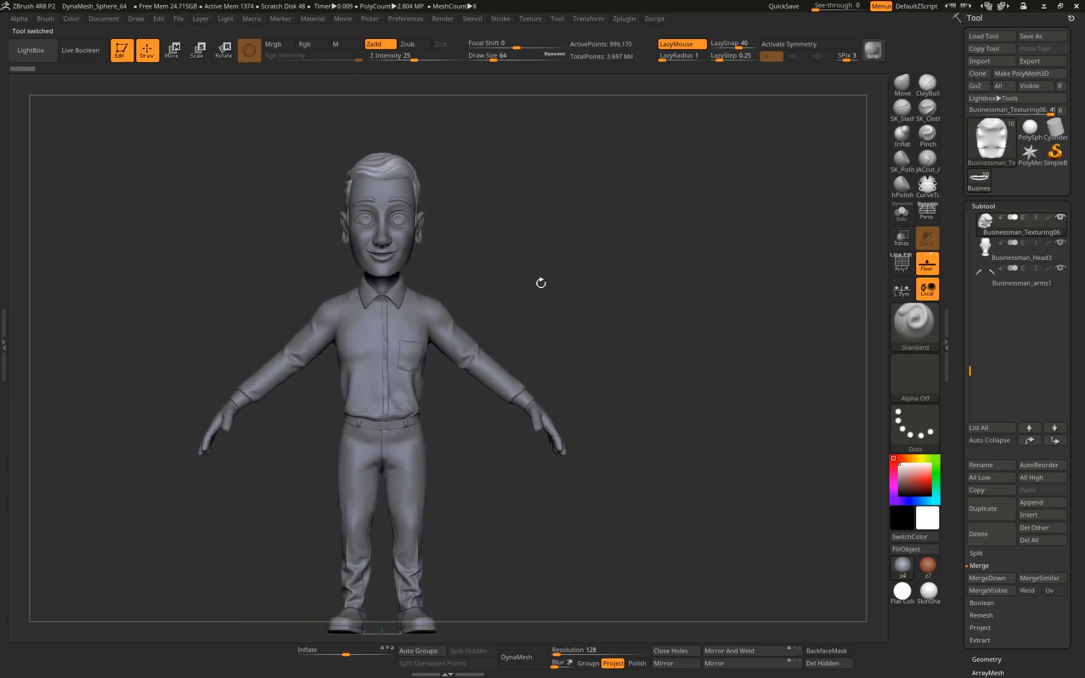
{"action": "left_click", "coordinate": [990, 590]}
{"action": "left_click_drag", "start_coordinate": [732, 376], "coordinate": [714, 458]}
{"action": "left_click_drag", "start_coordinate": [568, 311], "coordinate": [653, 330], "text": "alt"}
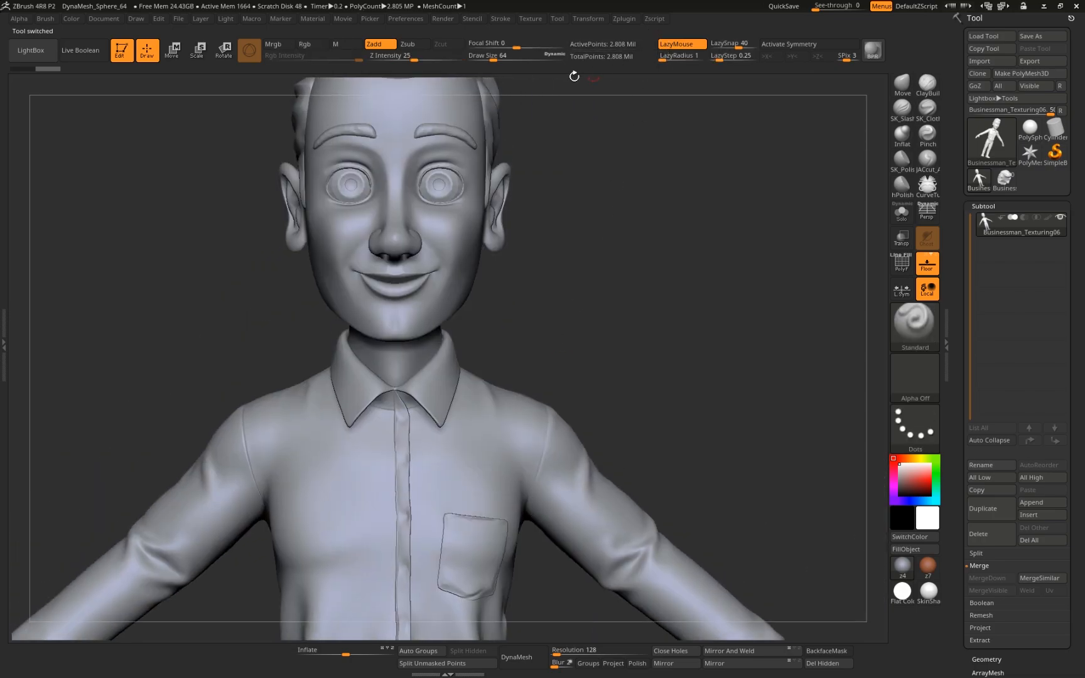
{"action": "left_click", "coordinate": [1006, 185]}
{"action": "mouse_move", "coordinate": [787, 320]}
{"action": "right_mouse_down", "text": "ctrl"}
{"action": "mouse_move", "coordinate": [722, 264]}
{"action": "mouse_move", "coordinate": [750, 254]}
{"action": "right_mouse_up", "text": "ctrl"}
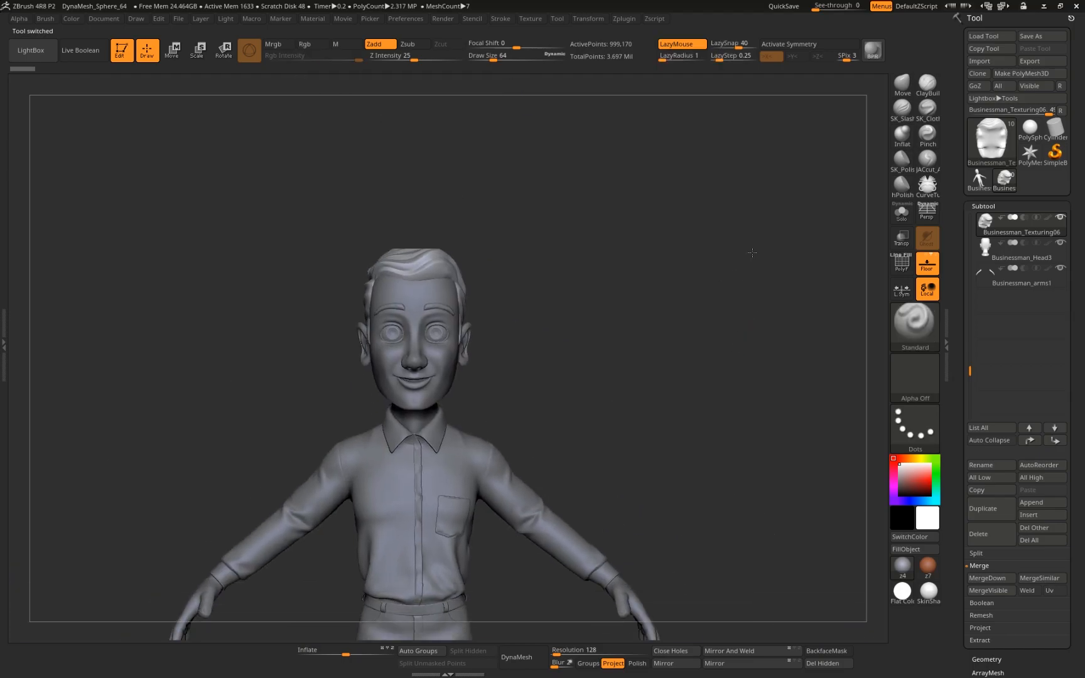
{"action": "right_click_drag", "start_coordinate": [684, 436], "coordinate": [758, 267], "text": "alt"}
{"action": "right_click_drag", "start_coordinate": [728, 341], "coordinate": [699, 299], "text": "alt"}
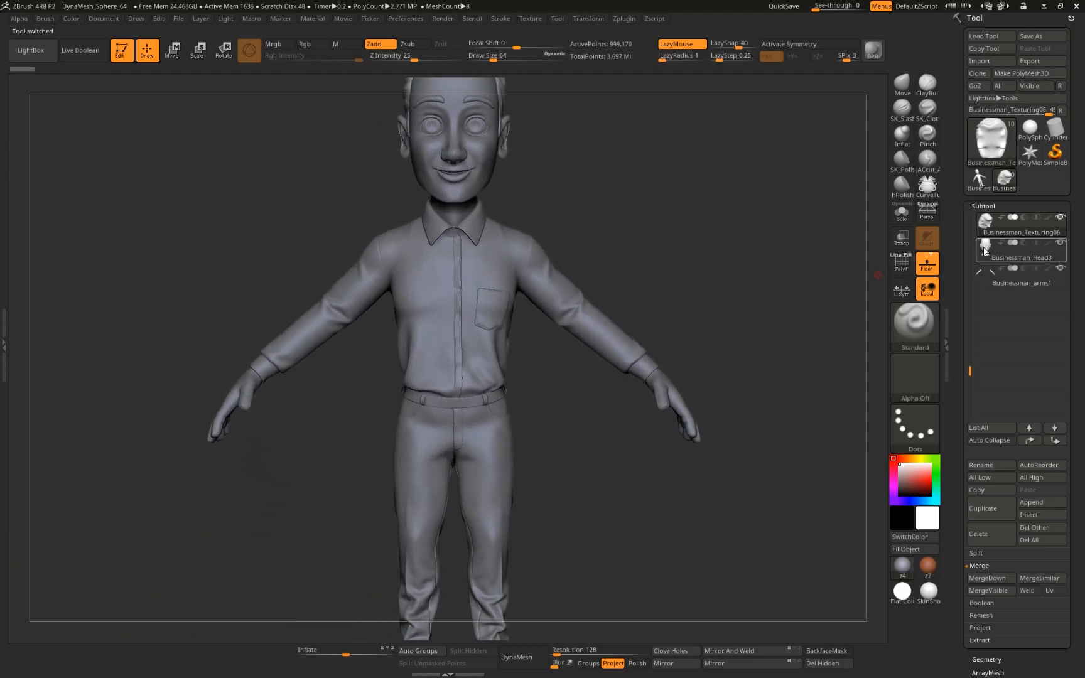
Set the Businessman_Head3 subtool to subdivision level 1
{"action": "left_click", "coordinate": [997, 255]}
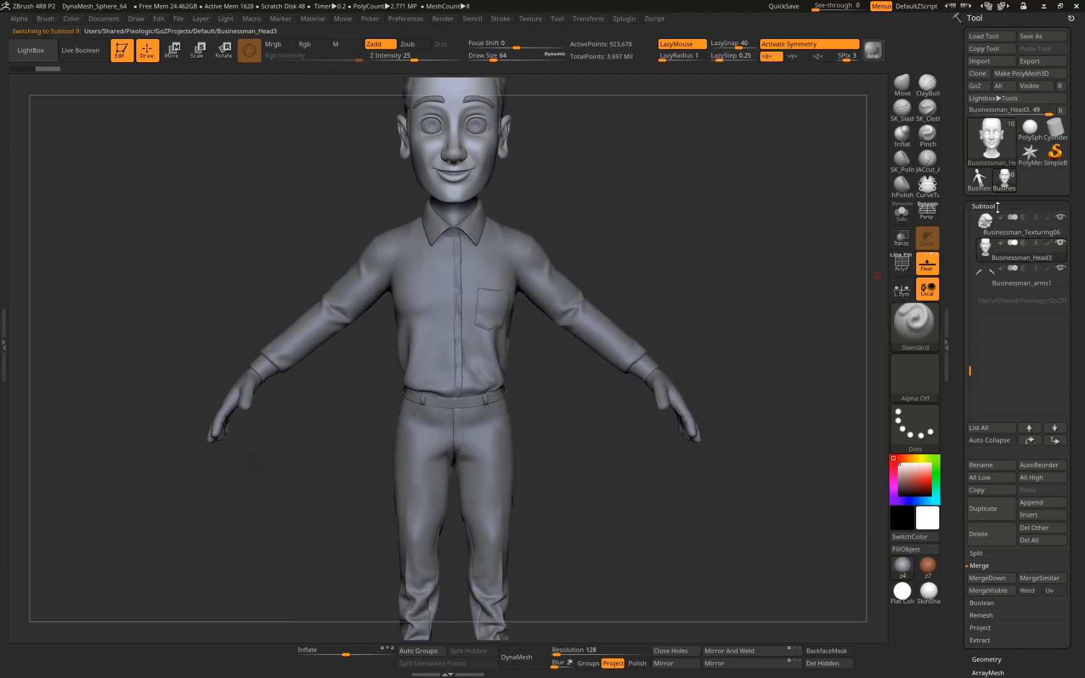
{"action": "left_click", "coordinate": [998, 206]}
{"action": "left_click", "coordinate": [1002, 219]}
{"action": "left_click_drag", "start_coordinate": [990, 244], "coordinate": [970, 243]}
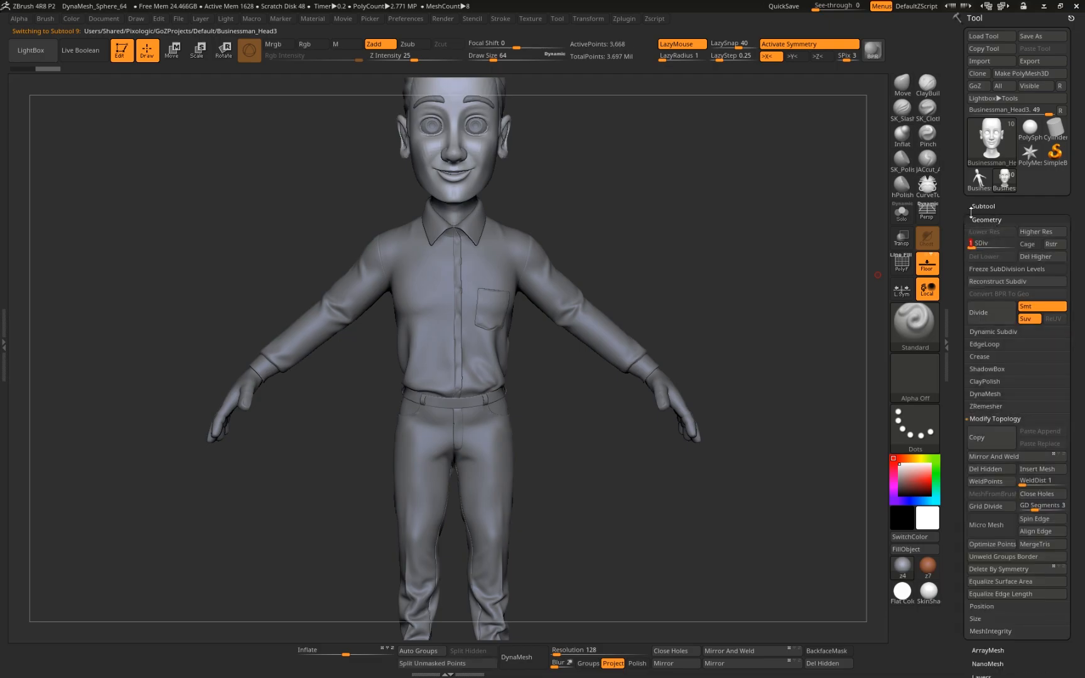
Reduce the Businessman_arms1 subtool to its lowest subdivision level
{"action": "left_click", "coordinate": [984, 206]}
{"action": "left_click", "coordinate": [1021, 280]}
{"action": "left_click", "coordinate": [983, 205]}
{"action": "left_click", "coordinate": [996, 218]}
{"action": "left_click_drag", "start_coordinate": [1001, 244], "coordinate": [972, 244]}
Lower the Businessman_Texturing06 hair subtool to subdivision level 1
{"action": "left_click", "coordinate": [989, 205]}
{"action": "left_click", "coordinate": [986, 231]}
{"action": "left_click", "coordinate": [983, 205]}
{"action": "left_click", "coordinate": [987, 220]}
{"action": "left_click", "coordinate": [978, 234]}
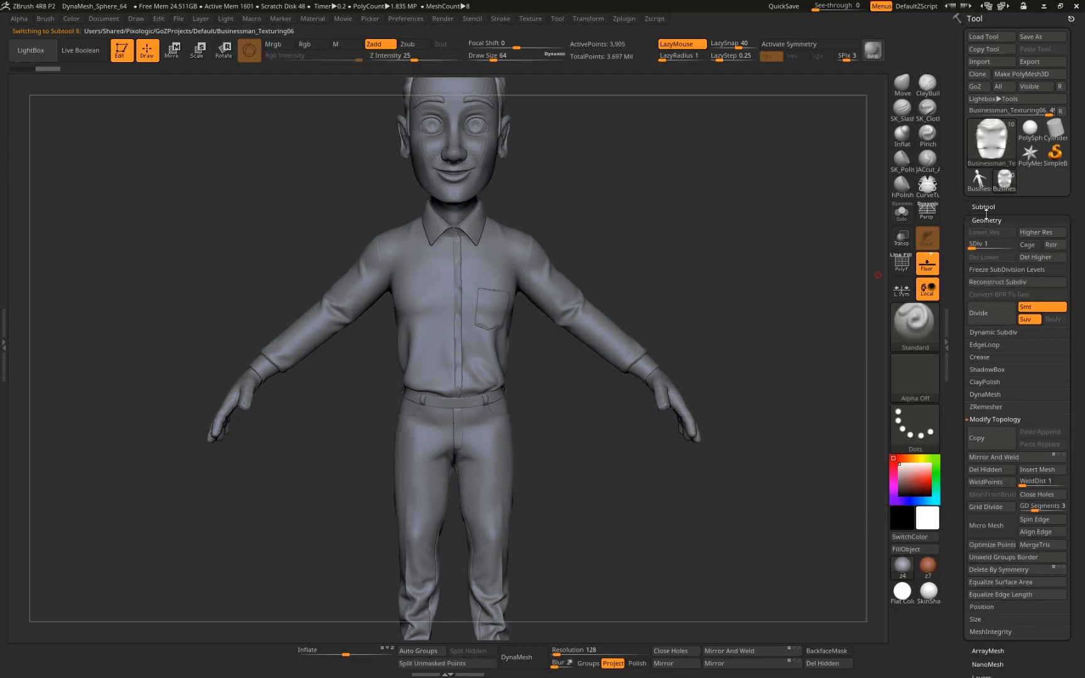
Lower the subdivision level of the Businessman_Sheos1 shoes subtool
{"action": "left_click", "coordinate": [983, 206]}
{"action": "left_click_drag", "start_coordinate": [974, 342], "coordinate": [973, 257]}
{"action": "left_click", "coordinate": [998, 301]}
{"action": "left_click", "coordinate": [995, 206]}
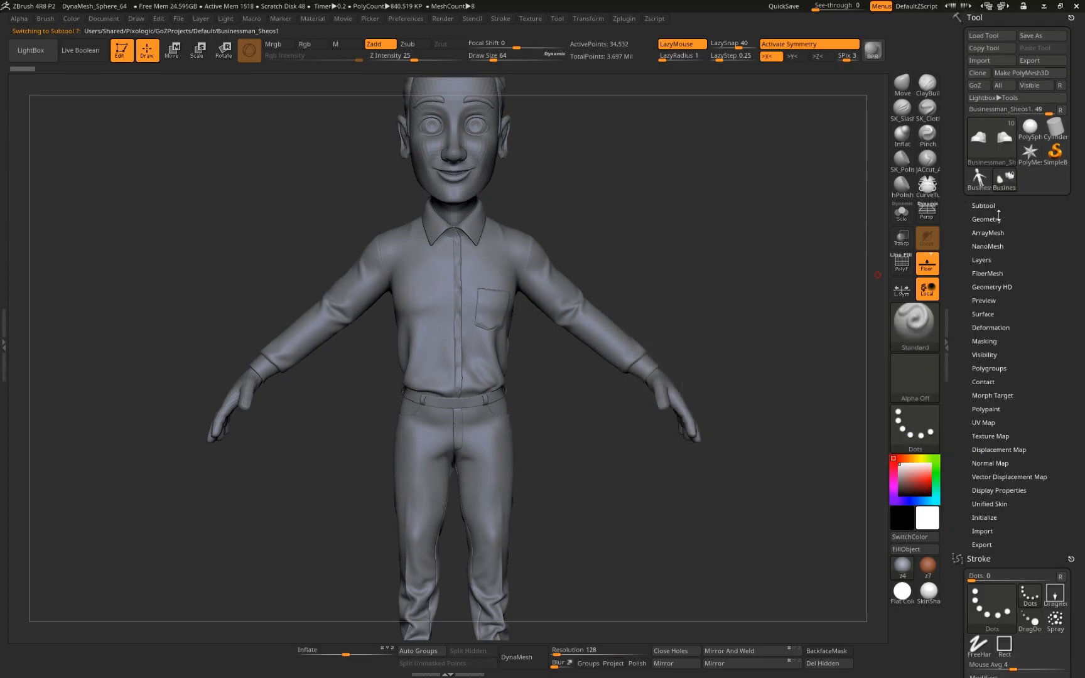
{"action": "left_click", "coordinate": [995, 220]}
{"action": "left_click", "coordinate": [995, 243]}
Delete the Merged_Jacket04 subtool from the character
{"action": "left_click", "coordinate": [995, 205]}
{"action": "left_click", "coordinate": [995, 205]}
{"action": "left_click", "coordinate": [995, 205]}
{"action": "left_click", "coordinate": [990, 270]}
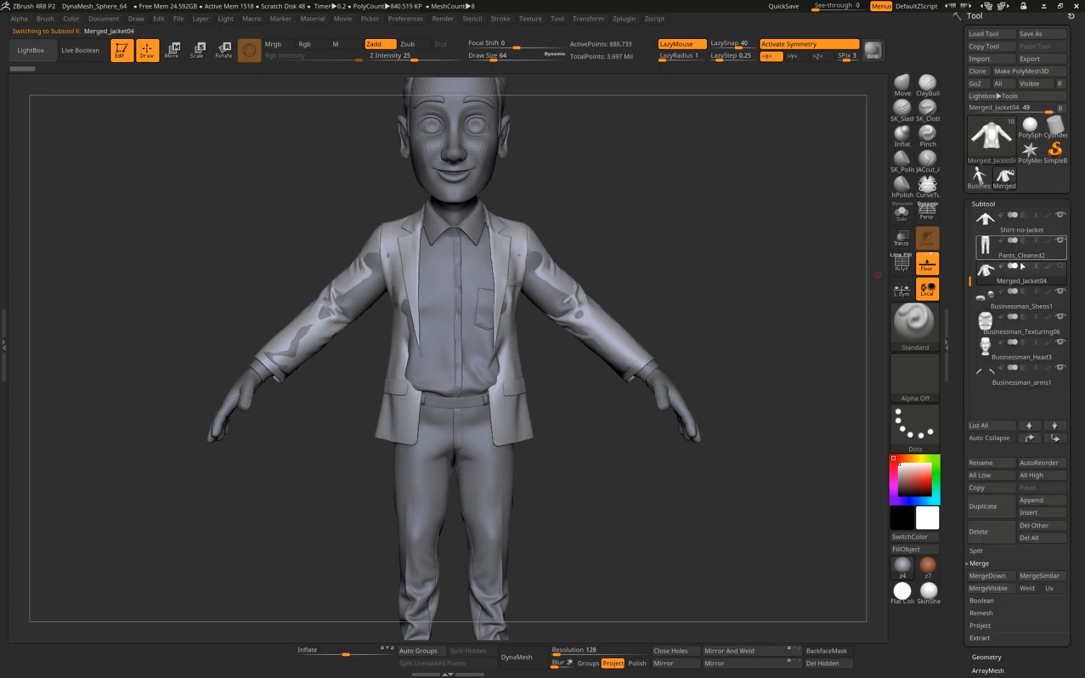
{"action": "left_click", "coordinate": [982, 531]}
{"action": "left_click", "coordinate": [884, 552]}
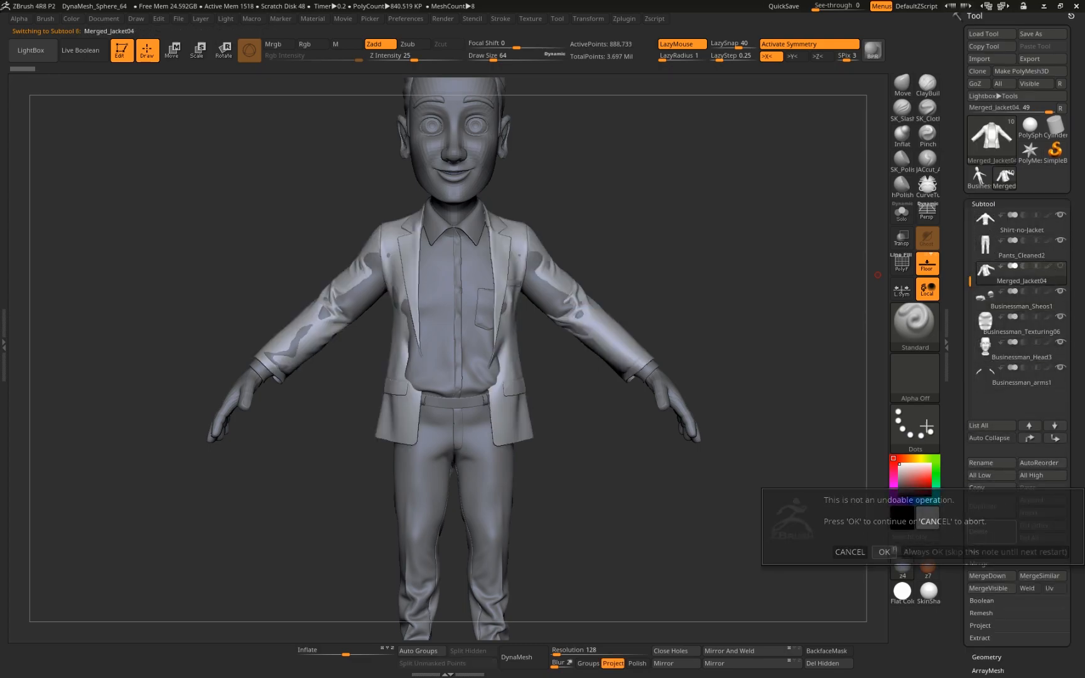
Set the Pants_Cleaned2 subtool to subdivision level 2 and delete its lower and higher levels
{"action": "left_click", "coordinate": [990, 245]}
{"action": "left_click", "coordinate": [993, 204]}
{"action": "left_click", "coordinate": [989, 215]}
{"action": "left_click", "coordinate": [992, 242]}
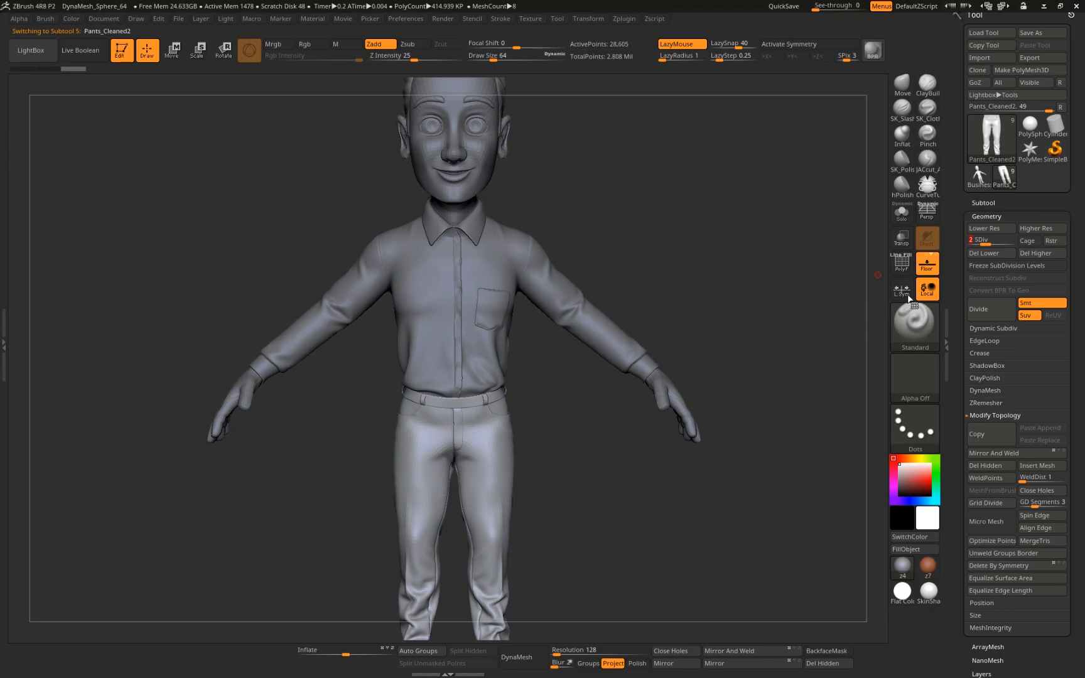
{"action": "left_click", "coordinate": [987, 252]}
{"action": "left_click", "coordinate": [1037, 253]}
{"action": "left_click", "coordinate": [991, 203]}
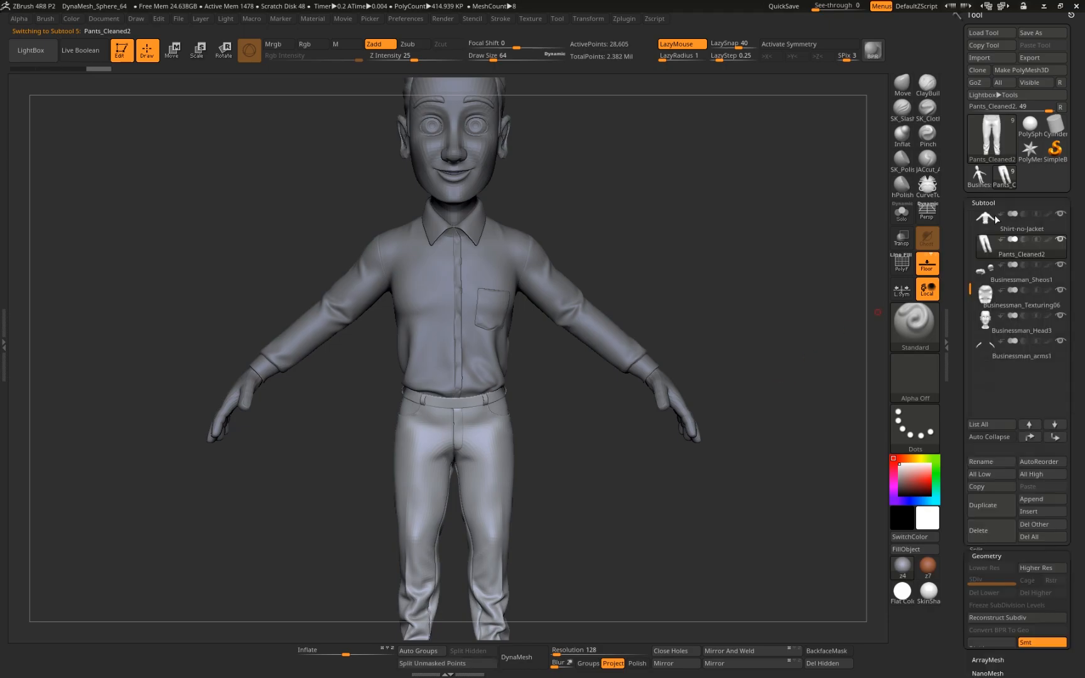
Set the Shirt-no-Jacket subtool to subdivision level 2 and delete its lower levels
{"action": "left_click", "coordinate": [989, 218]}
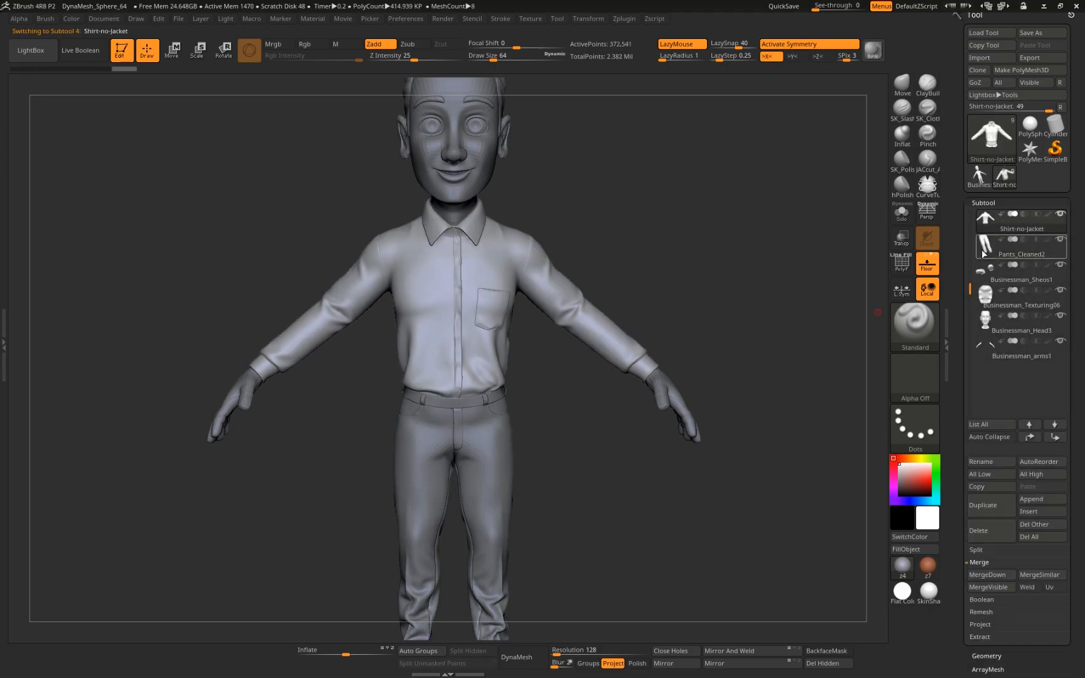
{"action": "left_click", "coordinate": [985, 202]}
{"action": "left_click", "coordinate": [991, 214]}
{"action": "left_click_drag", "start_coordinate": [1007, 242], "coordinate": [981, 242]}
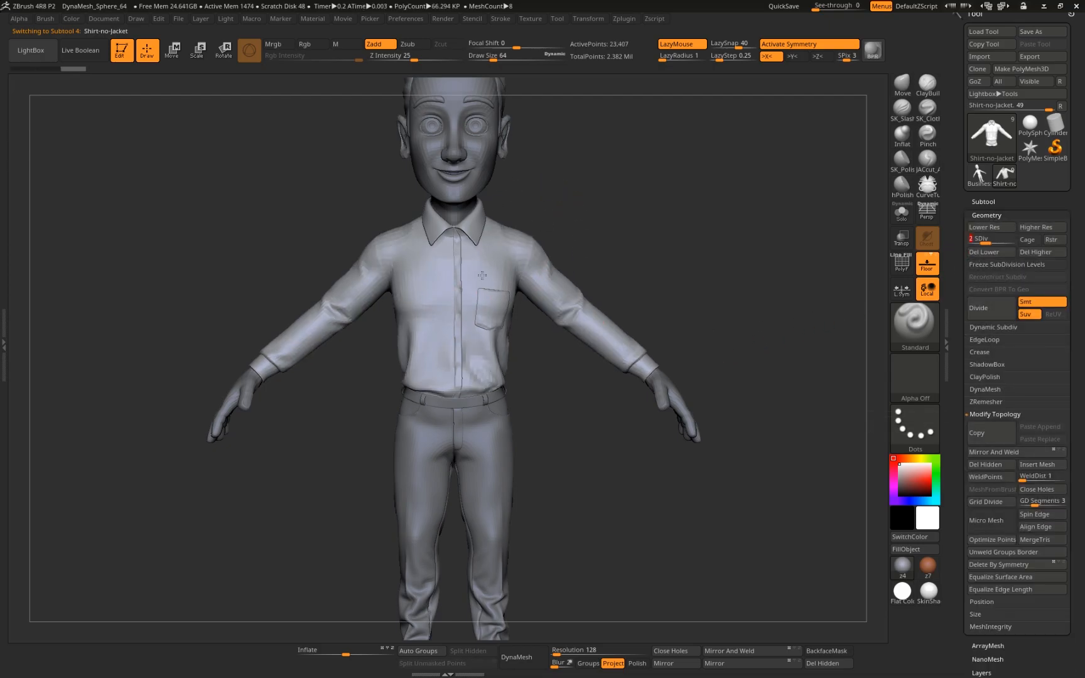
{"action": "left_click", "coordinate": [999, 252]}
{"action": "left_click", "coordinate": [983, 201]}
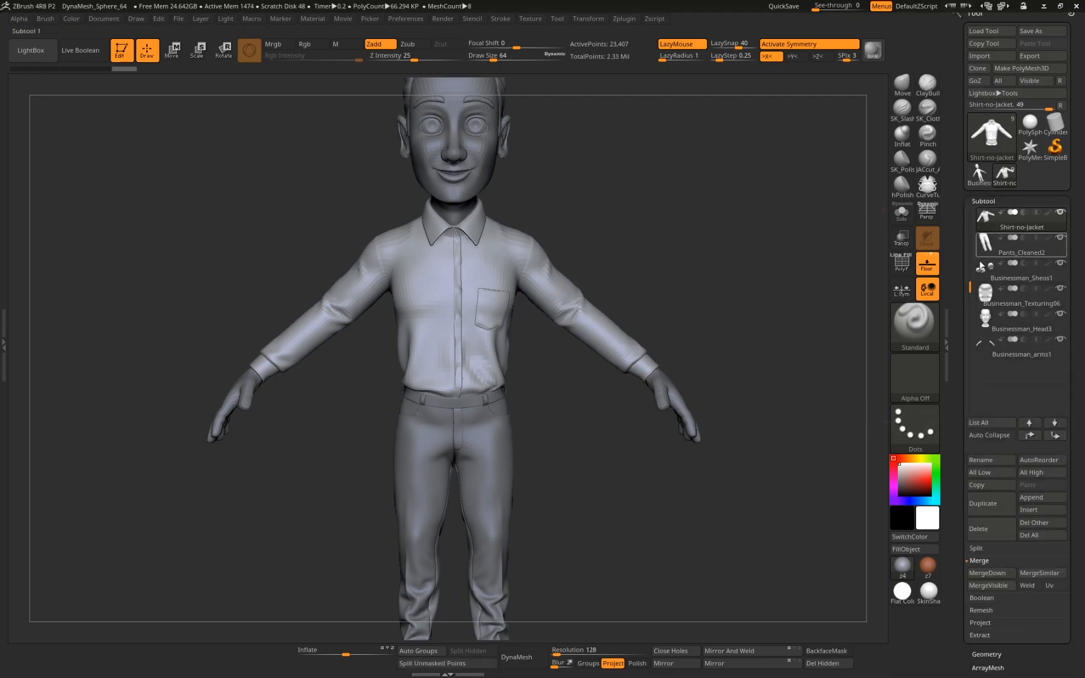
Check the Farmer_eyebrows, Farmer_lashes and Body_withSuit subtools for subdivision levels in their geometry settings
{"action": "left_click_drag", "start_coordinate": [971, 242], "coordinate": [971, 230]}
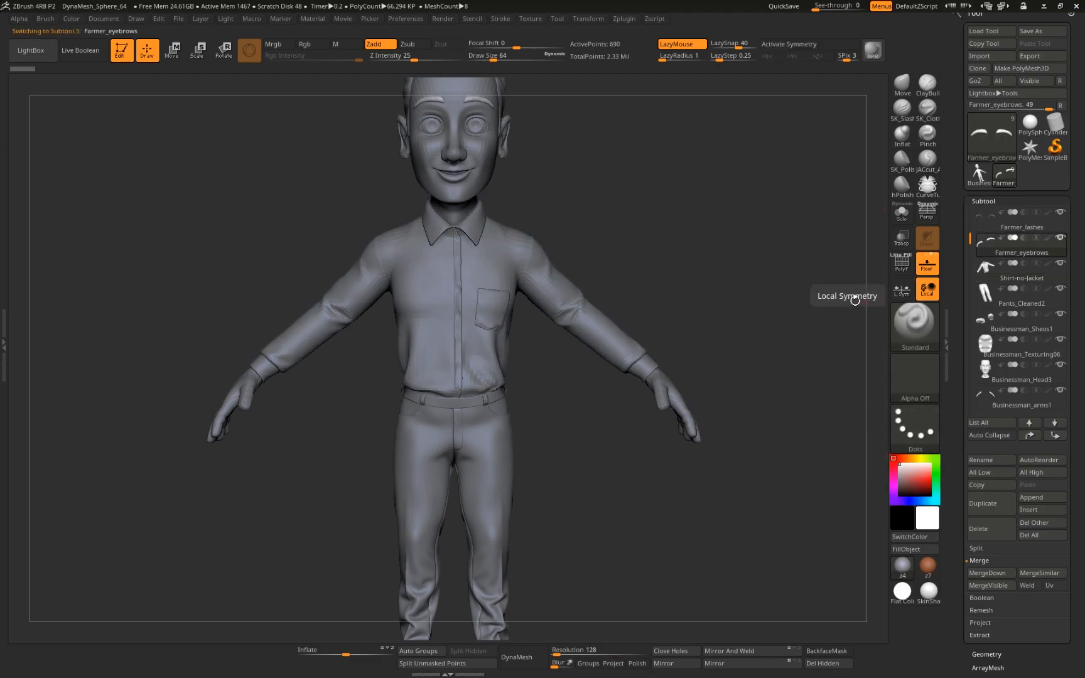
{"action": "left_click_drag", "start_coordinate": [970, 243], "coordinate": [969, 216]}
{"action": "left_click", "coordinate": [986, 654]}
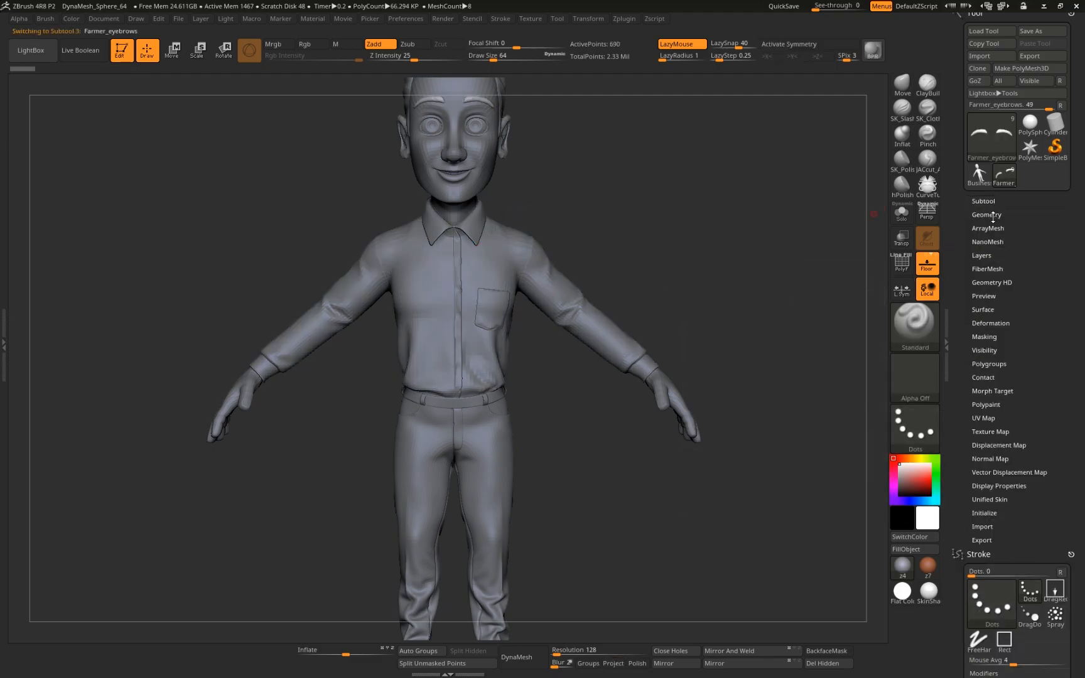
{"action": "left_click", "coordinate": [990, 201]}
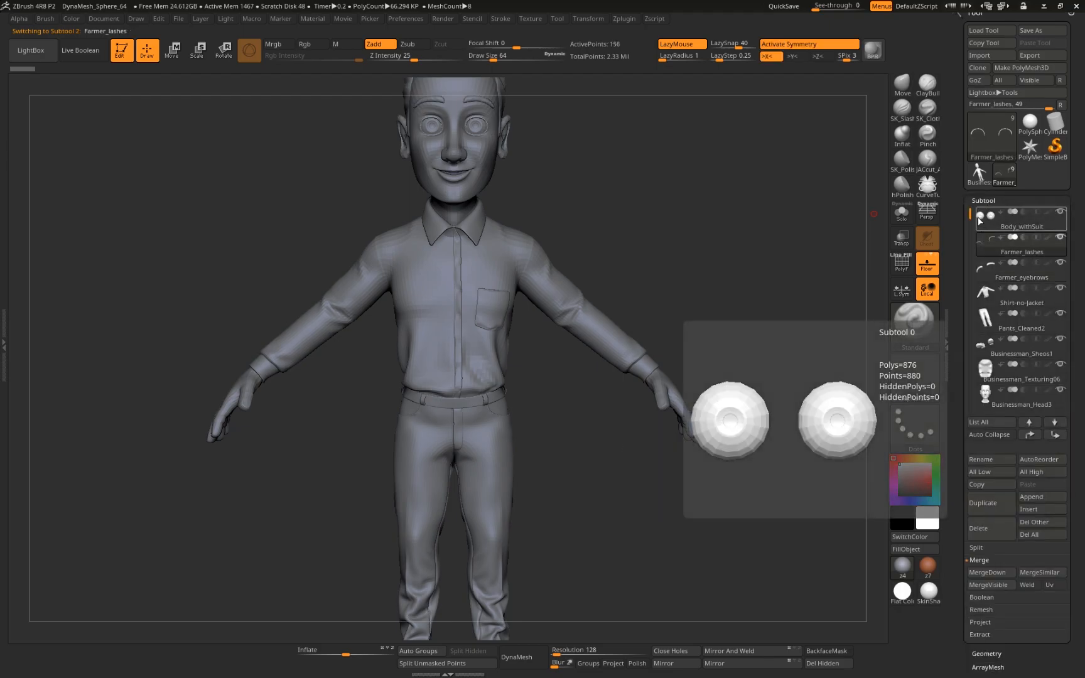
{"action": "left_click", "coordinate": [978, 225]}
{"action": "left_click", "coordinate": [986, 199]}
{"action": "left_click", "coordinate": [992, 216]}
{"action": "left_click", "coordinate": [993, 216]}
{"action": "left_click", "coordinate": [988, 201]}
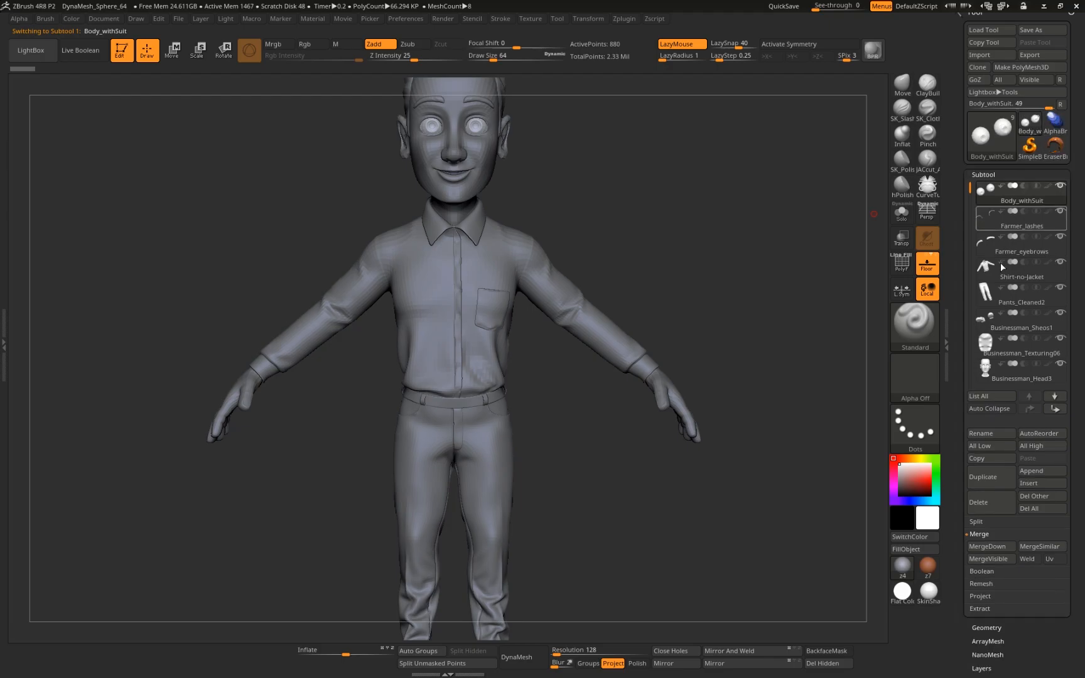
Merge all visible subtools into a single mesh and inspect the merged character from several angles
{"action": "left_click", "coordinate": [992, 558]}
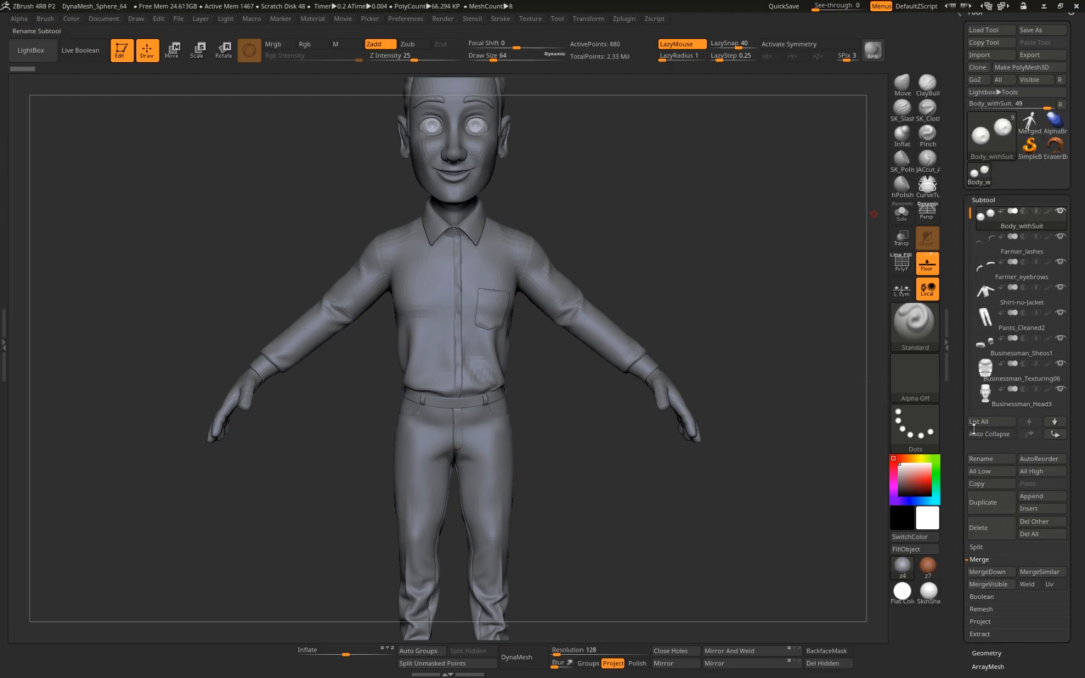
{"action": "right_click_drag", "start_coordinate": [852, 308], "coordinate": [785, 319], "text": "shift"}
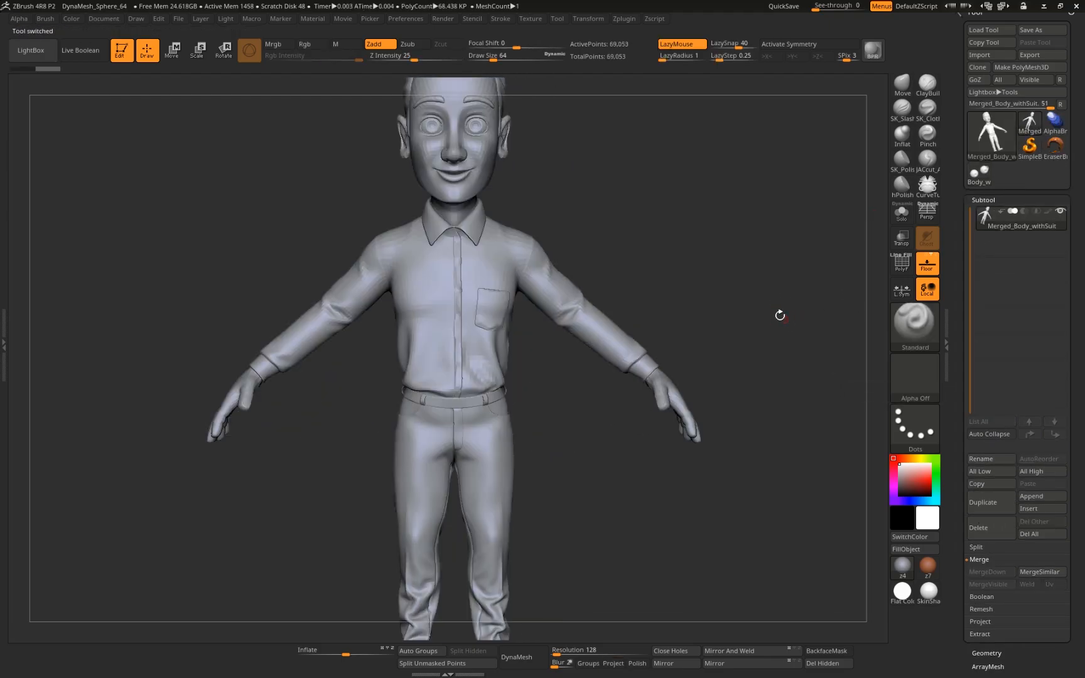
{"action": "right_click_drag", "start_coordinate": [718, 345], "coordinate": [736, 255], "text": "alt"}
{"action": "right_click_drag", "start_coordinate": [736, 254], "coordinate": [710, 263], "text": "ctrl"}
{"action": "right_click_drag", "start_coordinate": [709, 263], "coordinate": [603, 342]}
{"action": "right_click_drag", "start_coordinate": [758, 299], "coordinate": [922, 305], "text": "alt"}
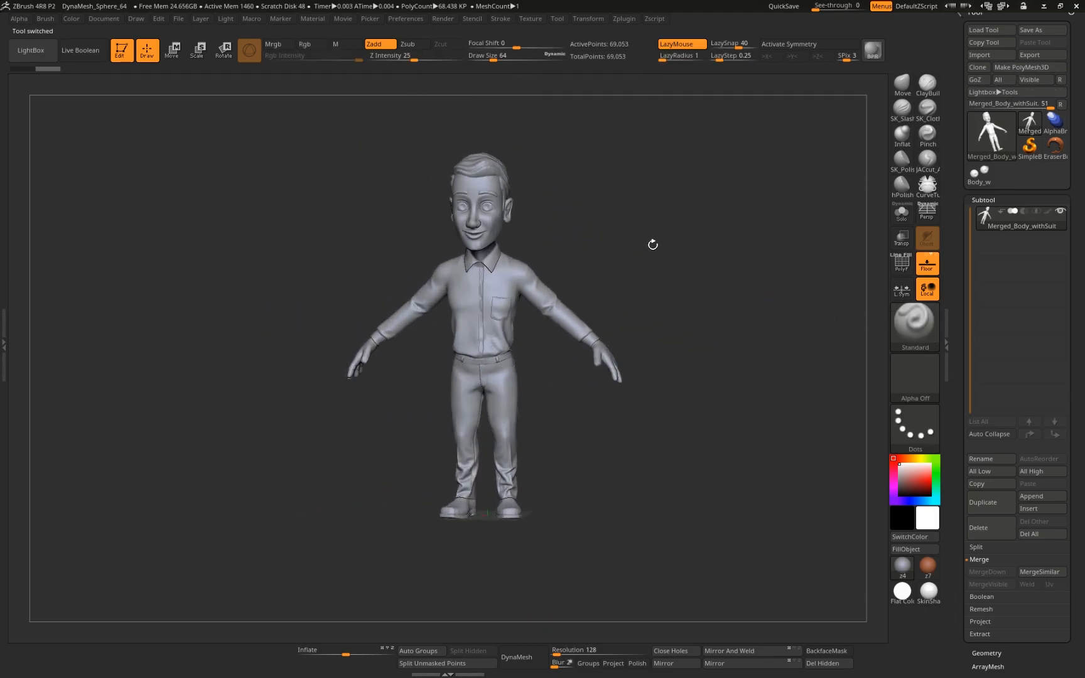
{"action": "right_click_drag", "start_coordinate": [581, 482], "coordinate": [595, 420], "text": "ctrl"}
{"action": "mouse_move", "coordinate": [639, 319]}
{"action": "right_mouse_down", "text": "alt"}
{"action": "mouse_move", "coordinate": [645, 374]}
{"action": "mouse_move", "coordinate": [630, 308]}
{"action": "right_mouse_up", "text": "alt"}
{"action": "right_click_drag", "start_coordinate": [643, 350], "coordinate": [569, 286], "text": "alt"}
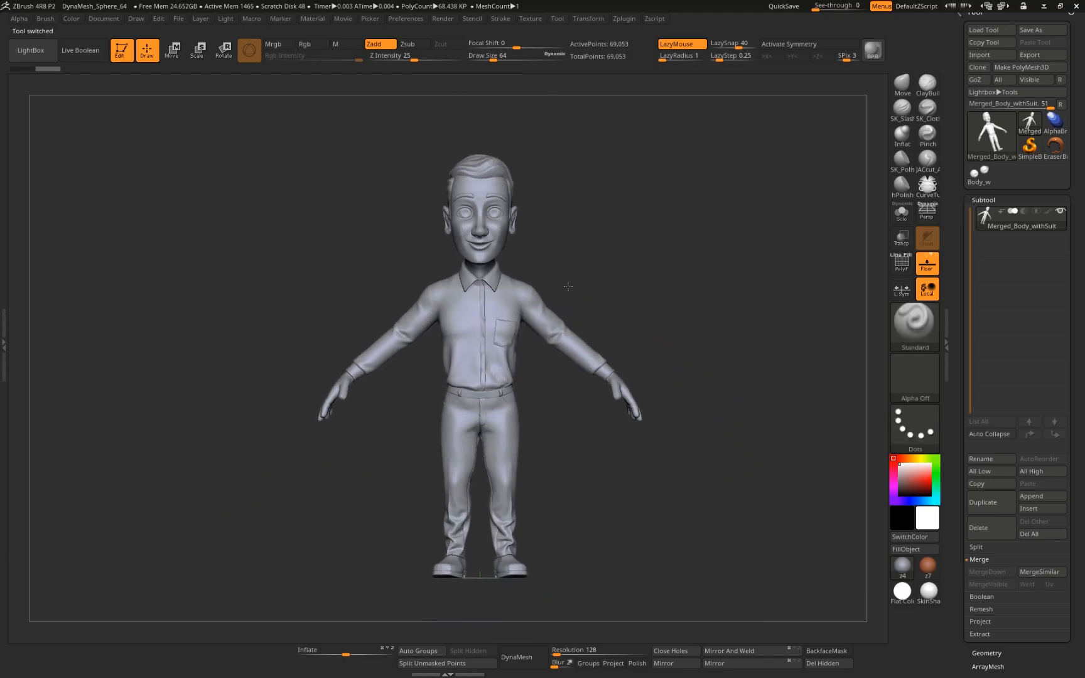
Dock the Zplugin palette beside the canvas and expand the Calipers Master plugin
{"action": "left_click", "coordinate": [627, 23]}
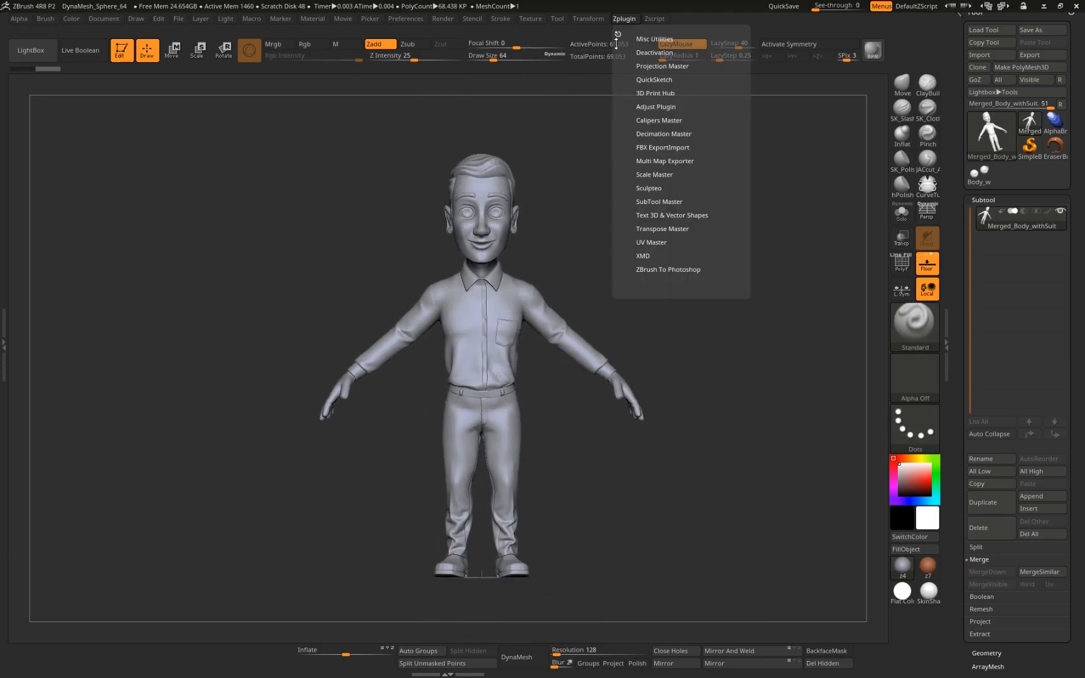
{"action": "left_click", "coordinate": [616, 33]}
{"action": "left_click", "coordinate": [44, 117]}
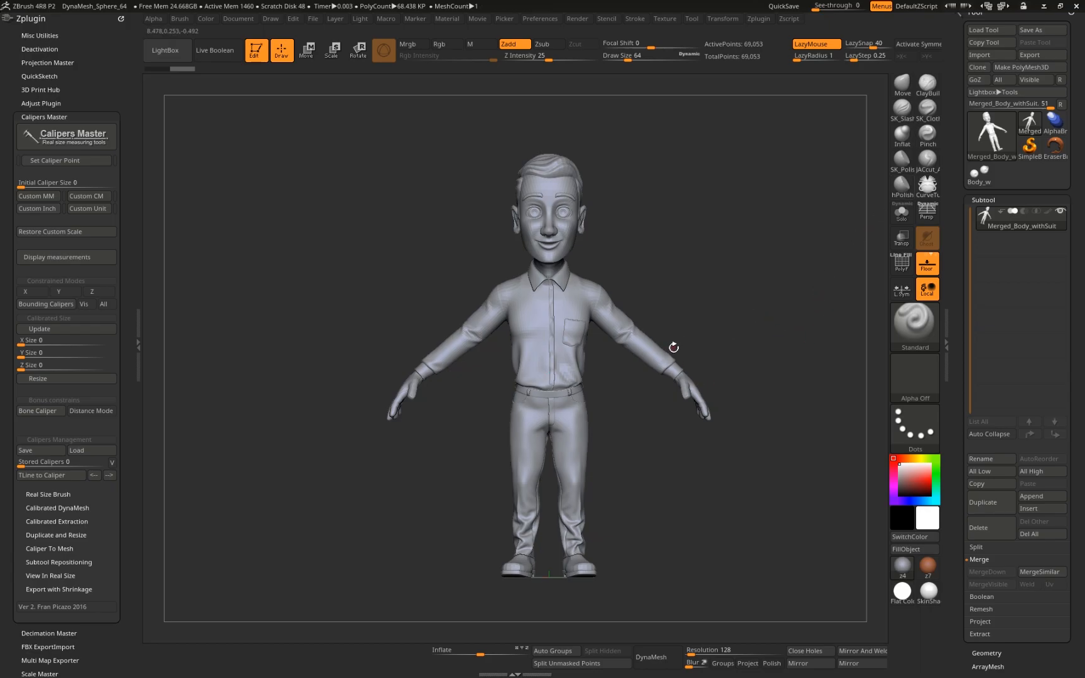
Switch from the Gizmo to a transpose line, place it on top of the head, and set the first caliper point there
{"action": "left_click_drag", "start_coordinate": [672, 393], "coordinate": [686, 418]}
{"action": "left_click_drag", "start_coordinate": [515, 482], "coordinate": [603, 530]}
{"action": "right_click_drag", "start_coordinate": [574, 536], "coordinate": [588, 480], "text": "ctrl"}
{"action": "right_click_drag", "start_coordinate": [588, 480], "coordinate": [429, 387], "text": "alt"}
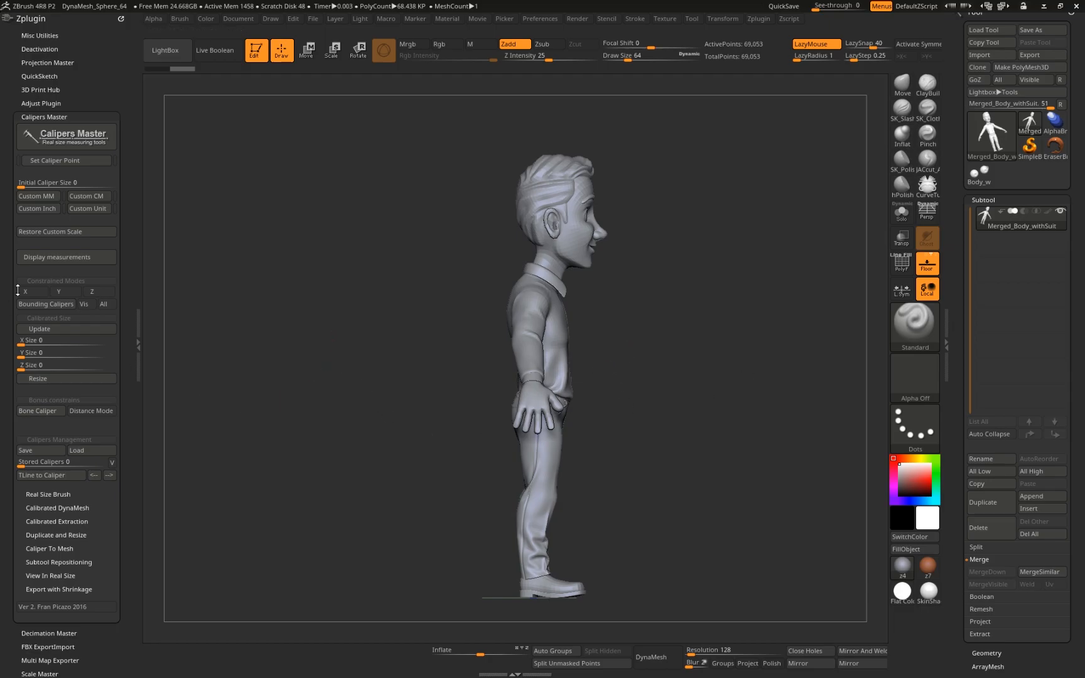
{"action": "key", "text": "w"}
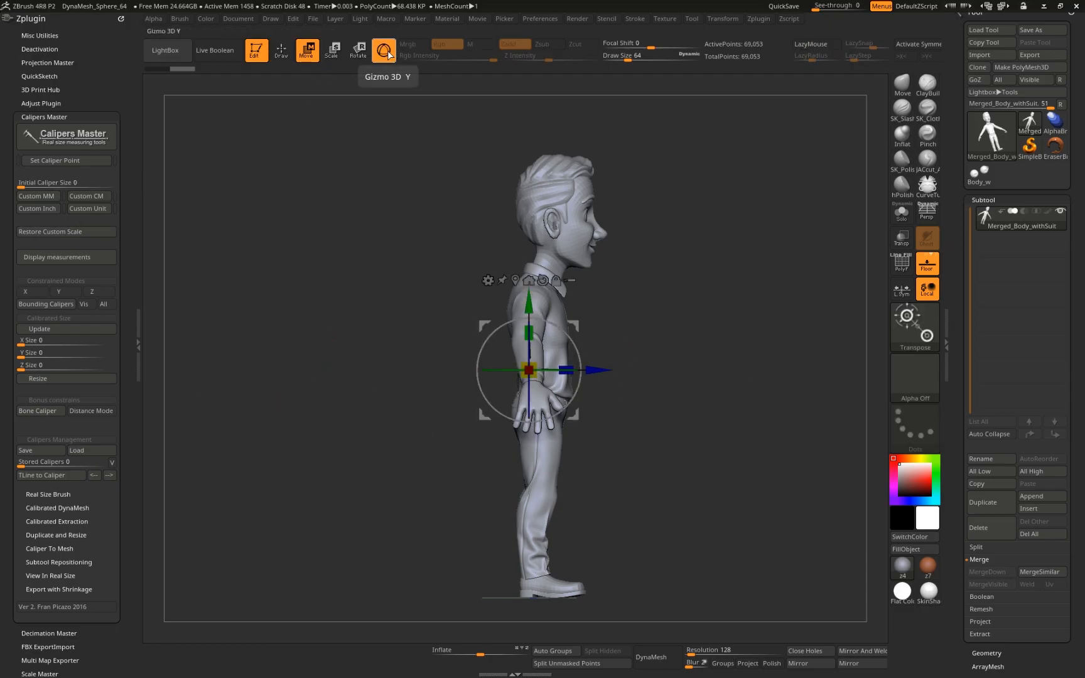
{"action": "left_click", "coordinate": [387, 54]}
{"action": "mouse_move", "coordinate": [505, 234]}
{"action": "right_mouse_down"}
{"action": "mouse_move", "coordinate": [446, 276]}
{"action": "mouse_move", "coordinate": [427, 252]}
{"action": "mouse_move", "coordinate": [431, 319]}
{"action": "right_mouse_up"}
{"action": "left_click_drag", "start_coordinate": [441, 214], "coordinate": [445, 155]}
{"action": "right_click_drag", "start_coordinate": [445, 155], "coordinate": [459, 169], "text": "alt"}
{"action": "left_click", "coordinate": [89, 161]}
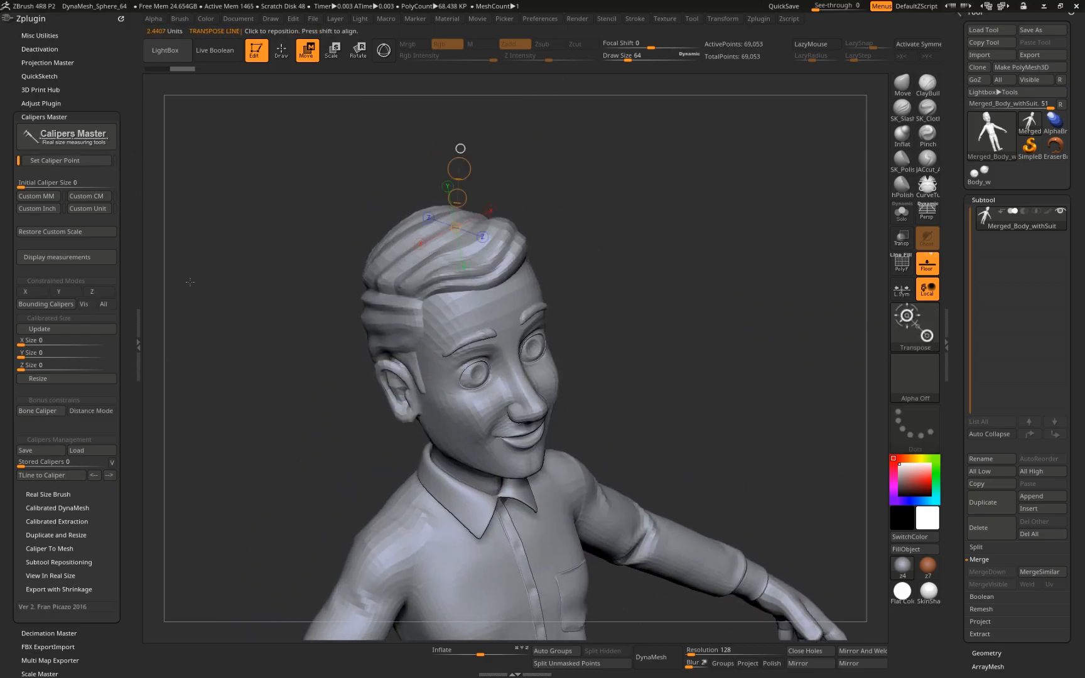
Constrain the caliper to the Y axis and set its second point on the sole of the character's shoe
{"action": "left_click", "coordinate": [60, 291]}
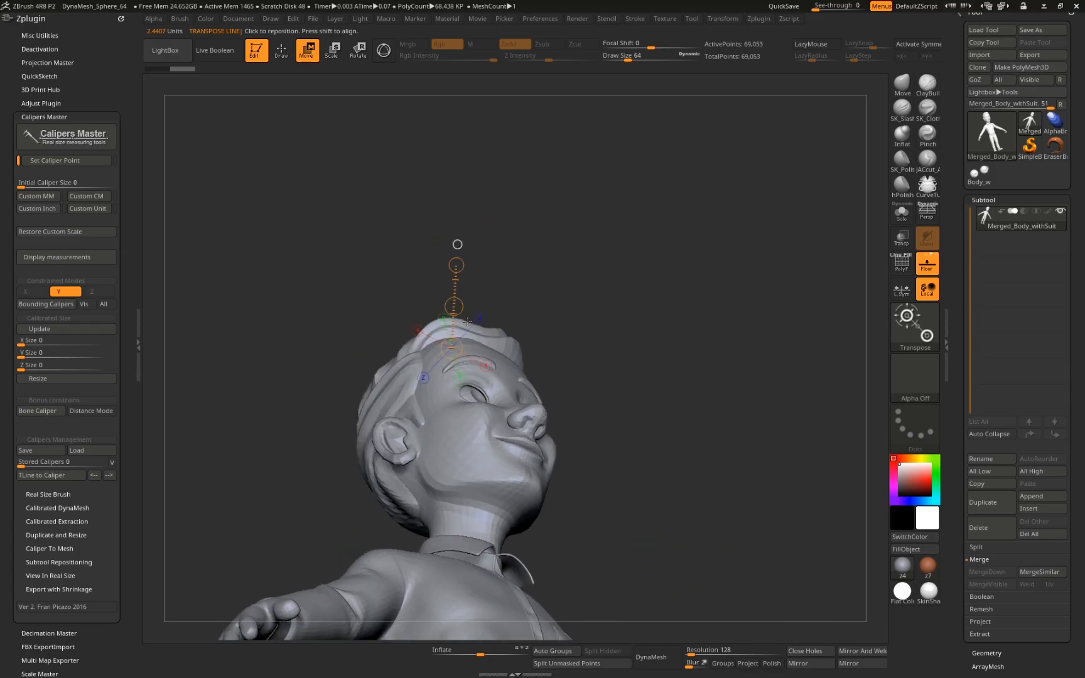
{"action": "mouse_move", "coordinate": [467, 322]}
{"action": "right_mouse_down"}
{"action": "mouse_move", "coordinate": [486, 213]}
{"action": "mouse_move", "coordinate": [460, 302]}
{"action": "right_mouse_up"}
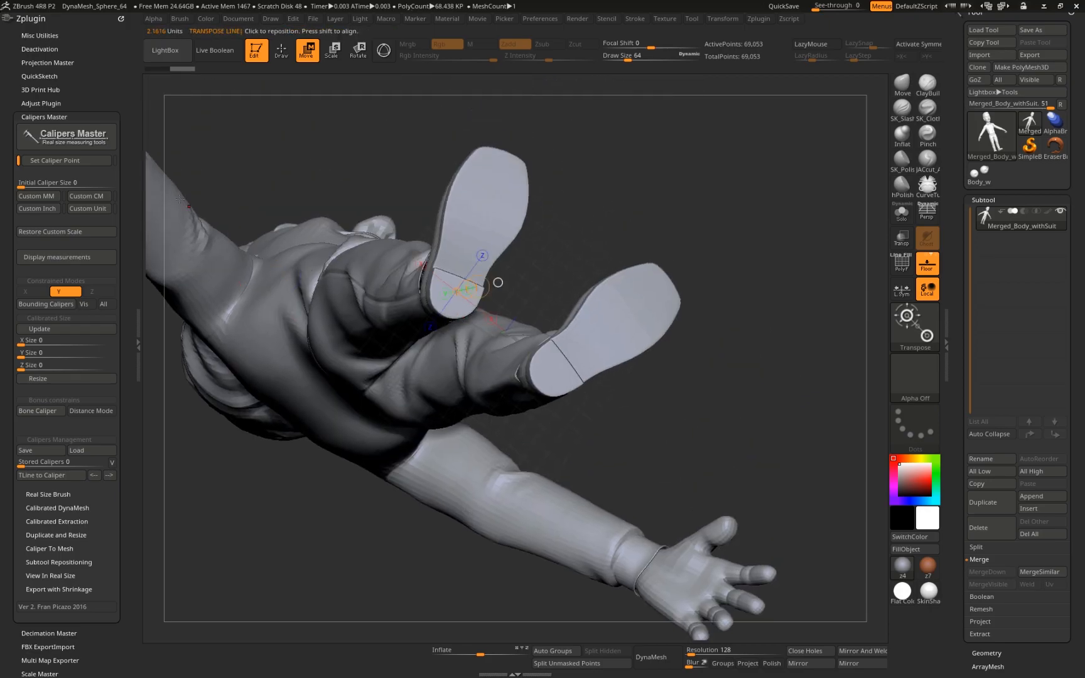
{"action": "left_click", "coordinate": [55, 160]}
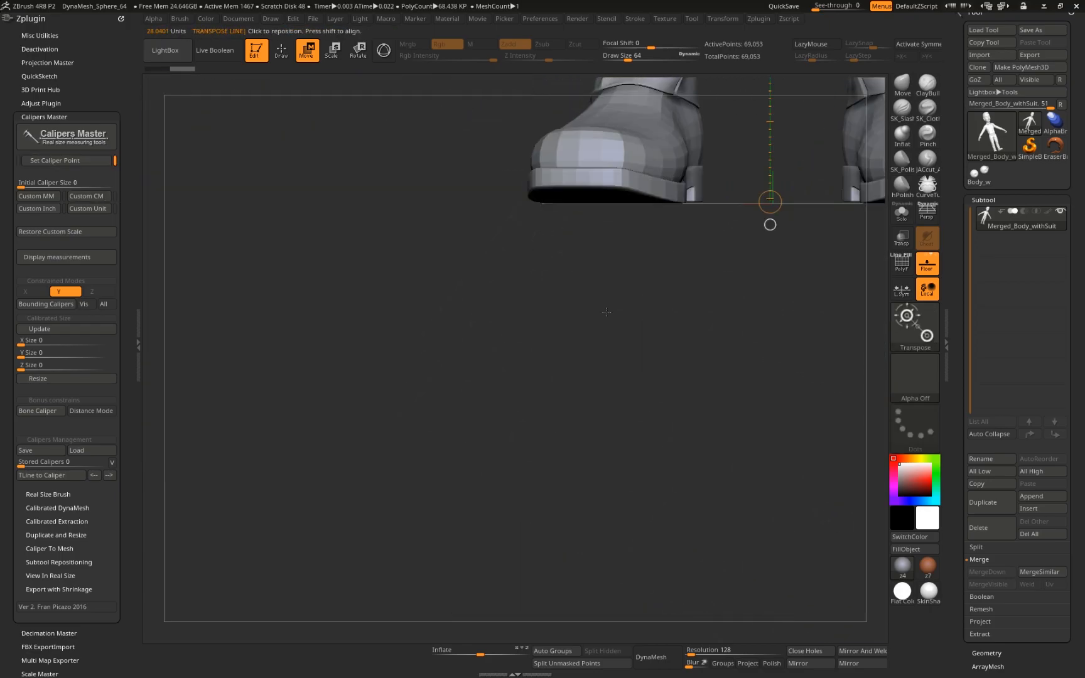
{"action": "right_click_drag", "start_coordinate": [568, 307], "coordinate": [470, 377], "text": "ctrl"}
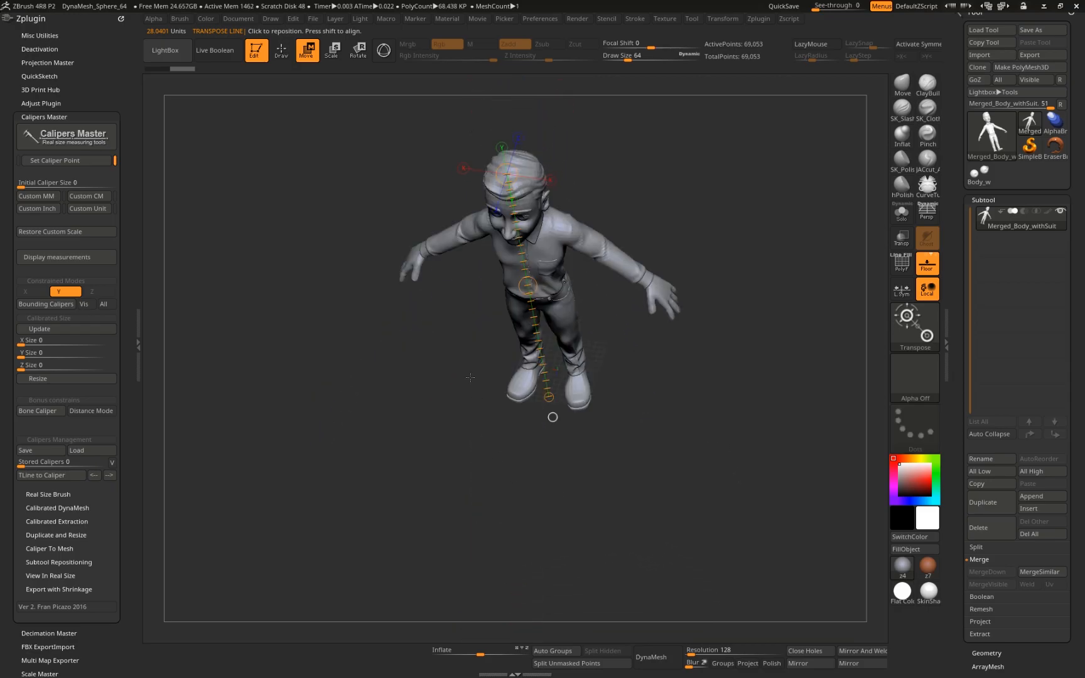
Set the initial caliper size to 180 and calibrate the character's height in custom centimetres
{"action": "left_click", "coordinate": [69, 182]}
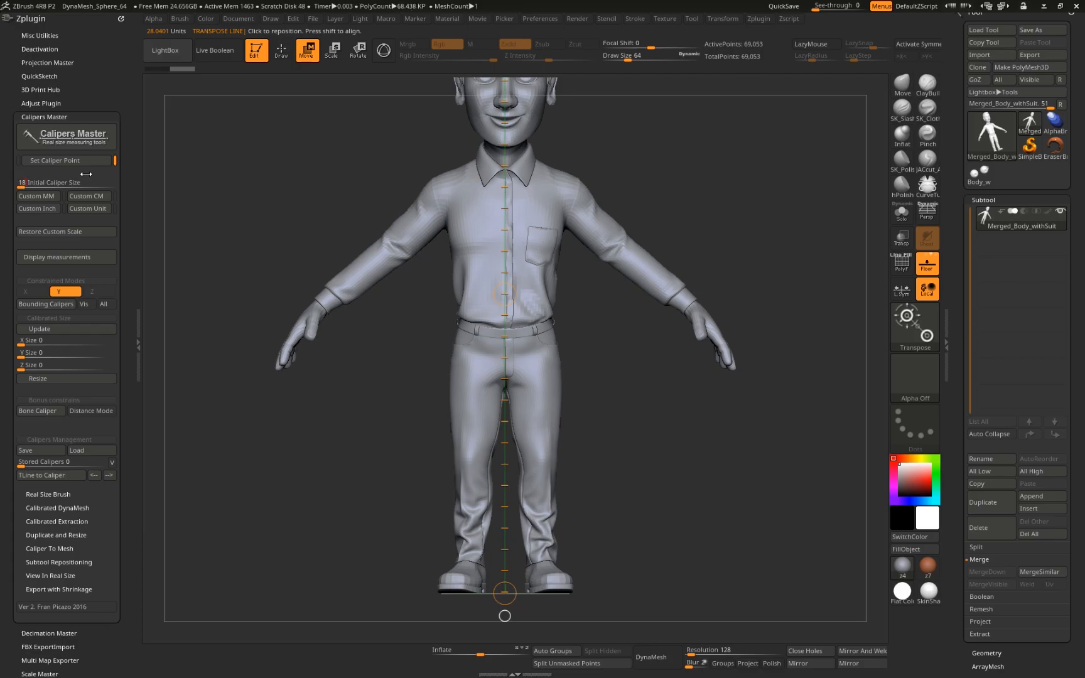
{"action": "left_click", "coordinate": [100, 196]}
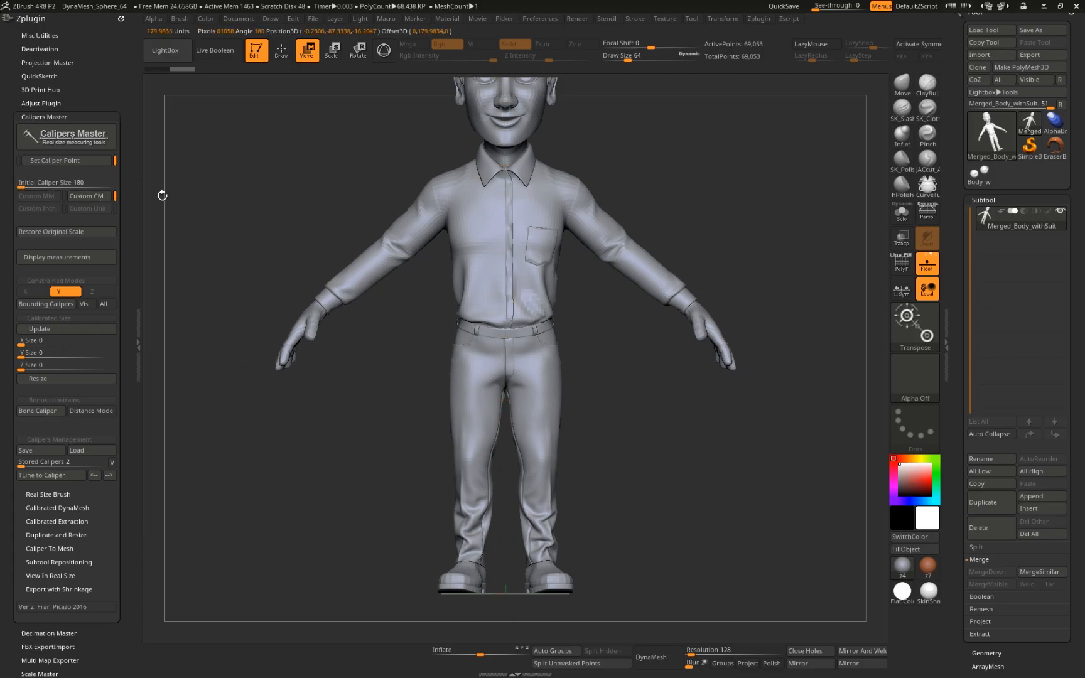
Save the caliper data in a new Calipers180 folder inside TrenchCoat-Businessman, appending -180 to the default file name
{"action": "right_click_drag", "start_coordinate": [691, 248], "coordinate": [537, 237]}
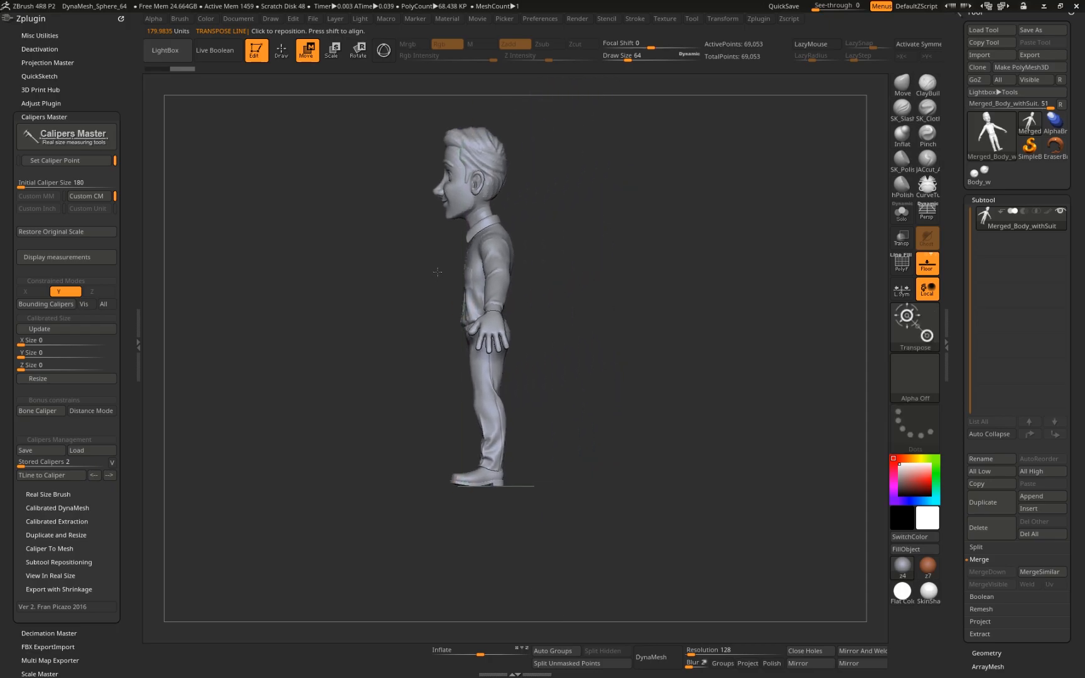
{"action": "left_click", "coordinate": [30, 450]}
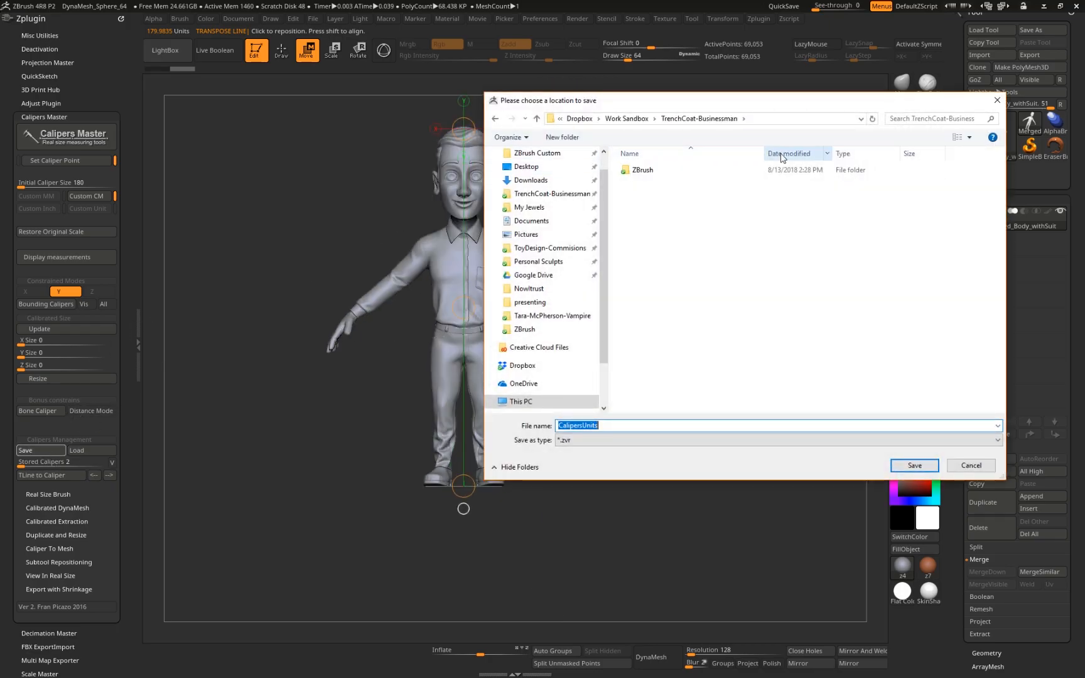
{"action": "left_click", "coordinate": [562, 137]}
{"action": "type", "text": "Calipers180"}
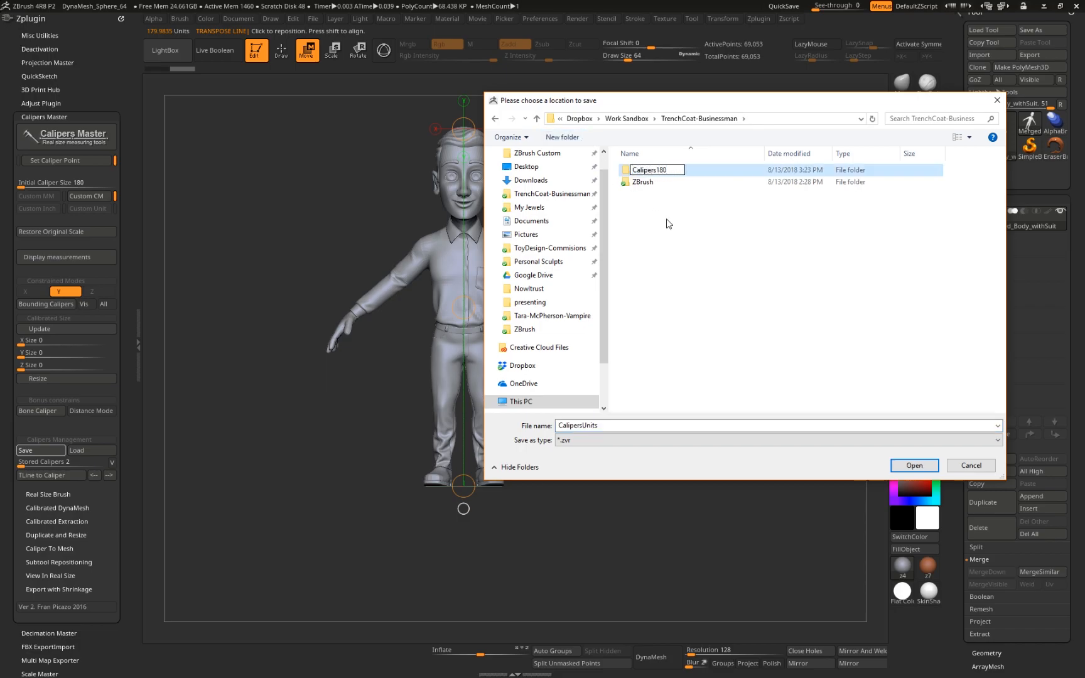
{"action": "double_click", "coordinate": [687, 172]}
{"action": "left_click", "coordinate": [634, 426]}
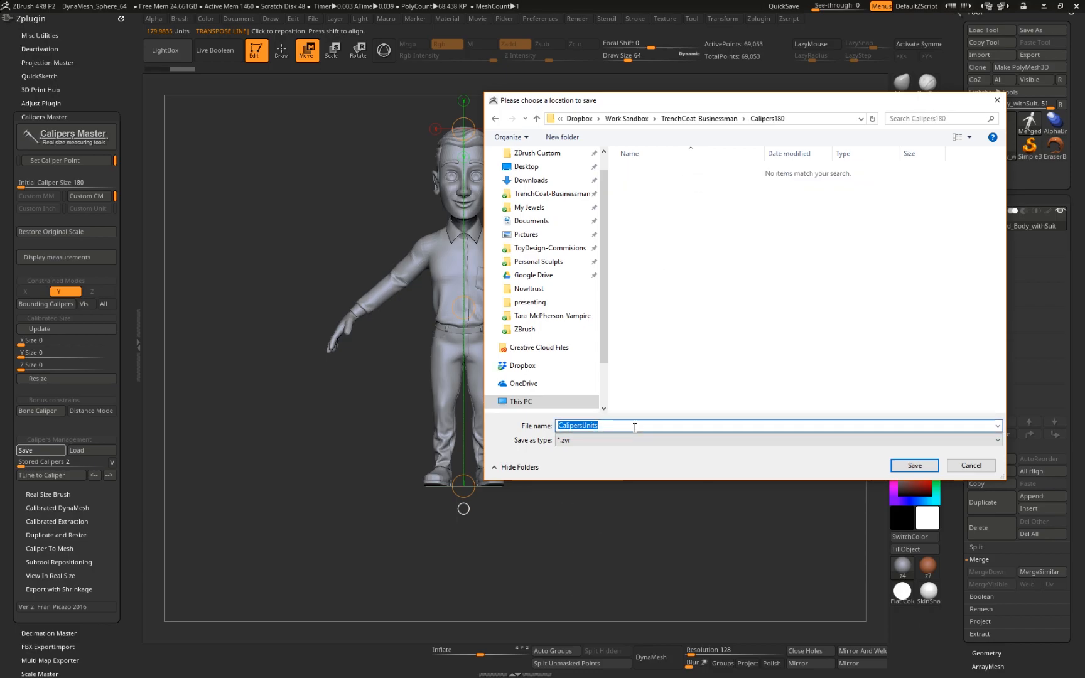
{"action": "left_click", "coordinate": [634, 427]}
{"action": "type", "text": "-180"}
{"action": "key", "text": "Return"}
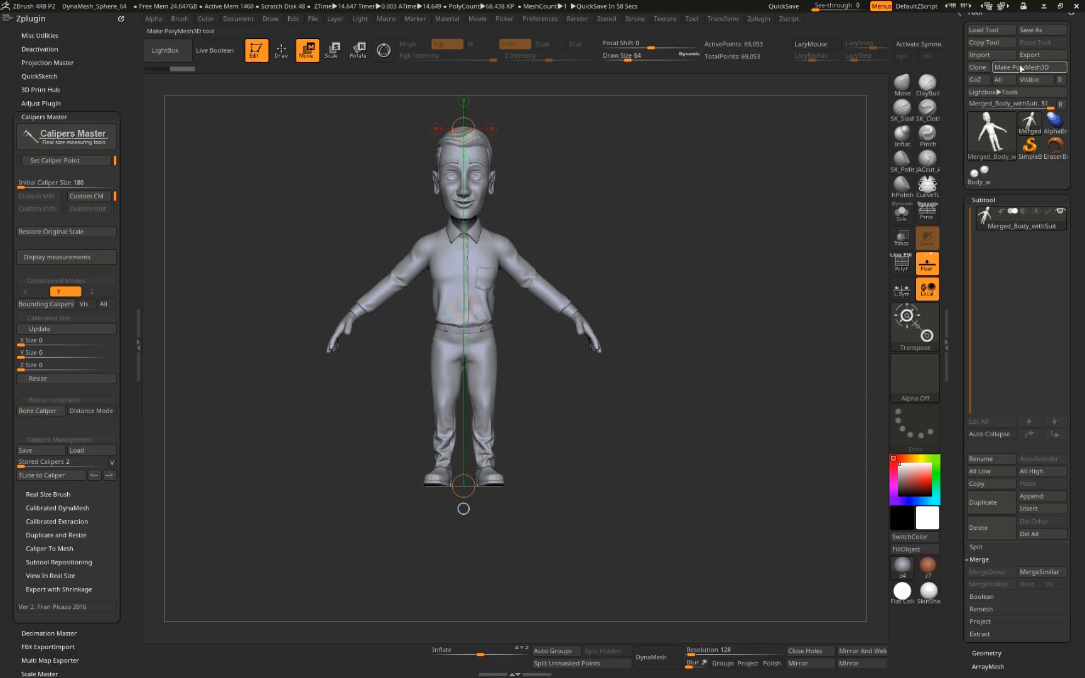
{"action": "left_click_drag", "start_coordinate": [1075, 288], "coordinate": [1074, 205]}
{"action": "scroll", "coordinate": [997, 399], "scroll_direction": "down", "scroll_amount": 2}
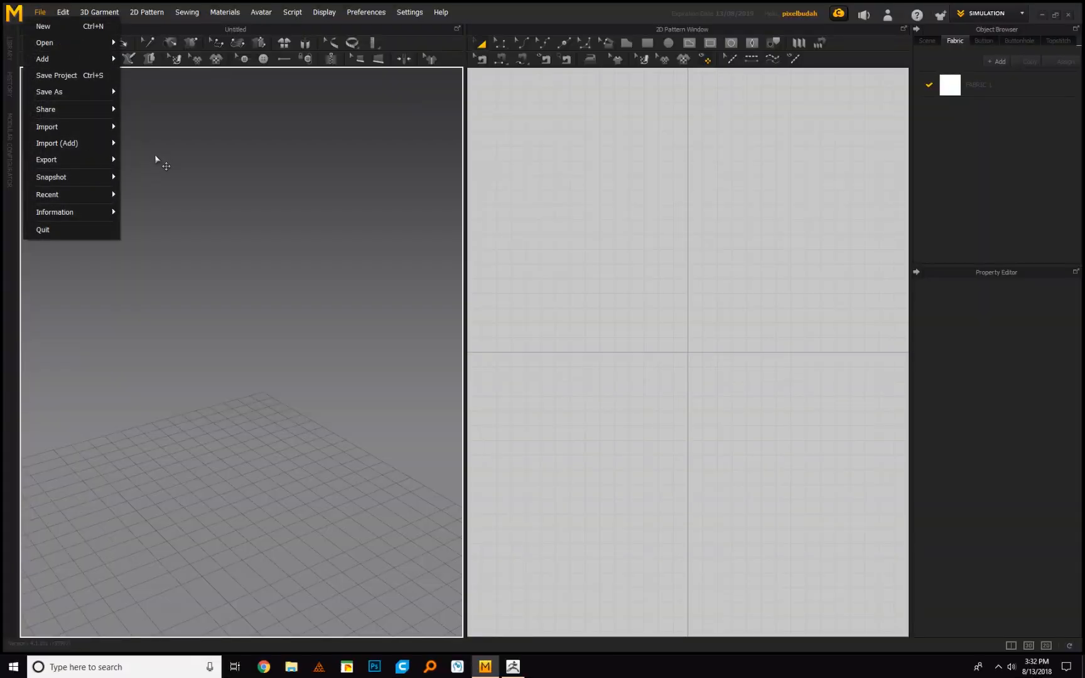
In Marvelous Designer, import the businessman OBJ as an avatar, using the Open load type and the default mm scale
{"action": "mouse_move", "coordinate": [85, 129]}
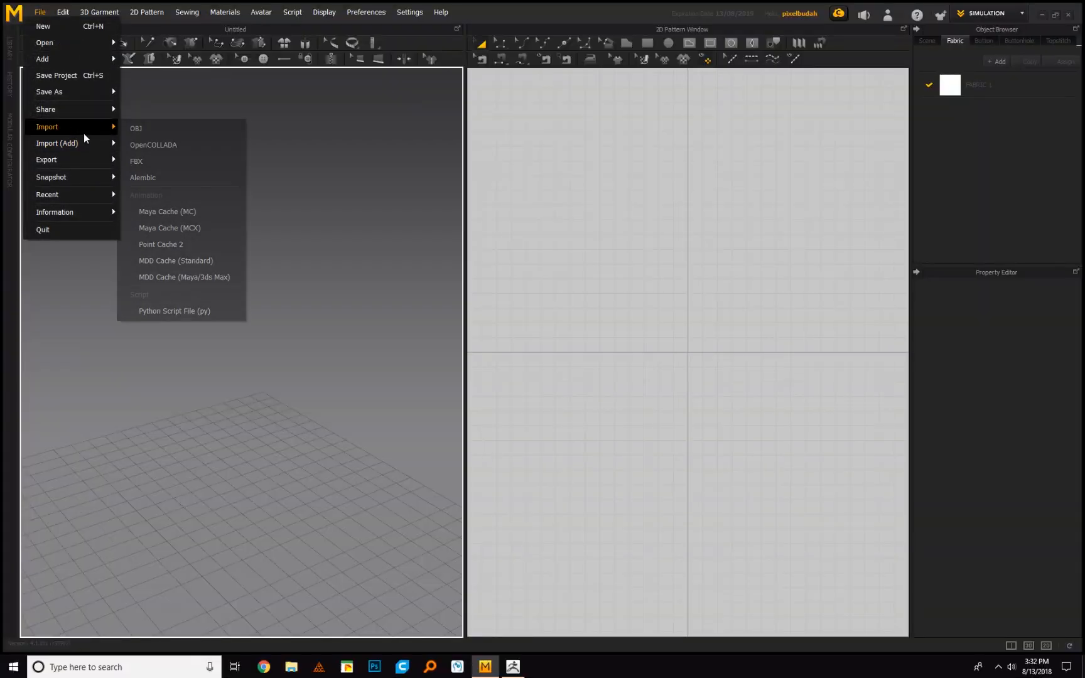
{"action": "left_click", "coordinate": [149, 130]}
{"action": "left_click", "coordinate": [171, 91]}
{"action": "left_click", "coordinate": [448, 321]}
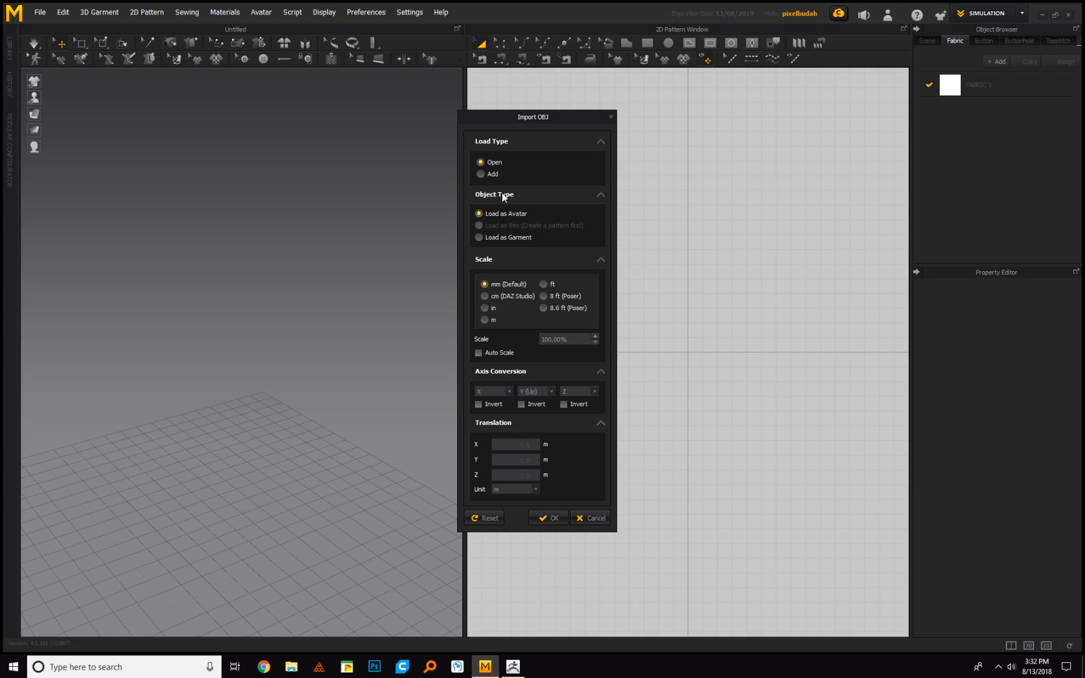
{"action": "left_click", "coordinate": [549, 518]}
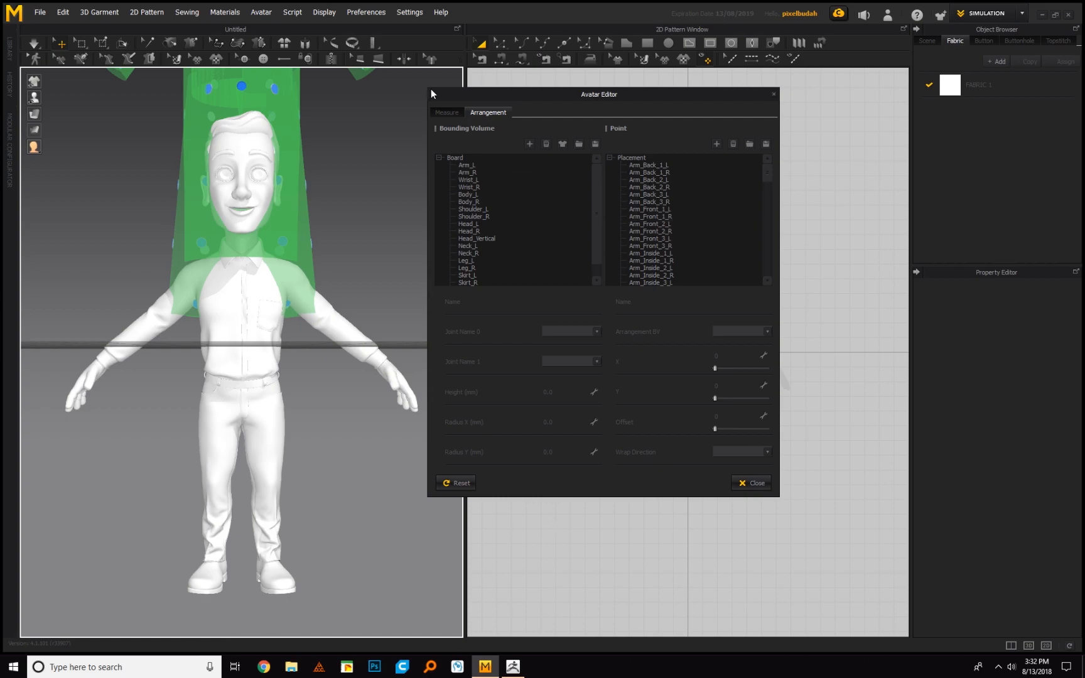
Delete all bounding volumes under Board from the avatar's arrangement and close the Avatar Editor
{"action": "scroll", "coordinate": [309, 237], "scroll_direction": "down", "scroll_amount": 8}
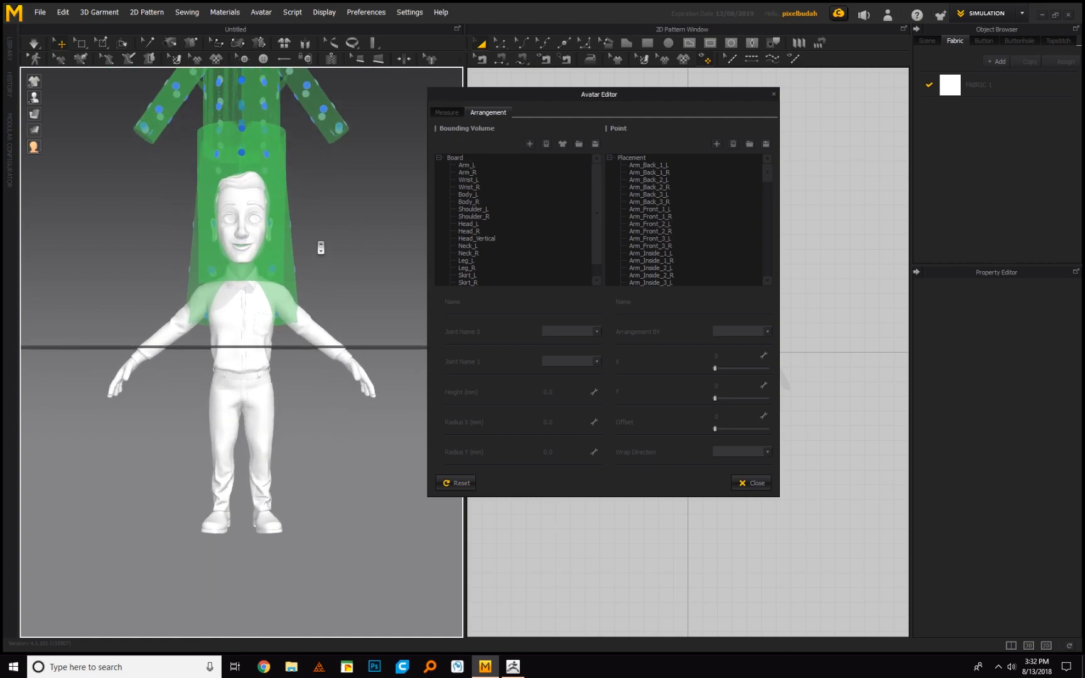
{"action": "scroll", "coordinate": [287, 335], "scroll_direction": "up", "scroll_amount": 3}
{"action": "right_click_drag", "start_coordinate": [314, 336], "coordinate": [276, 339]}
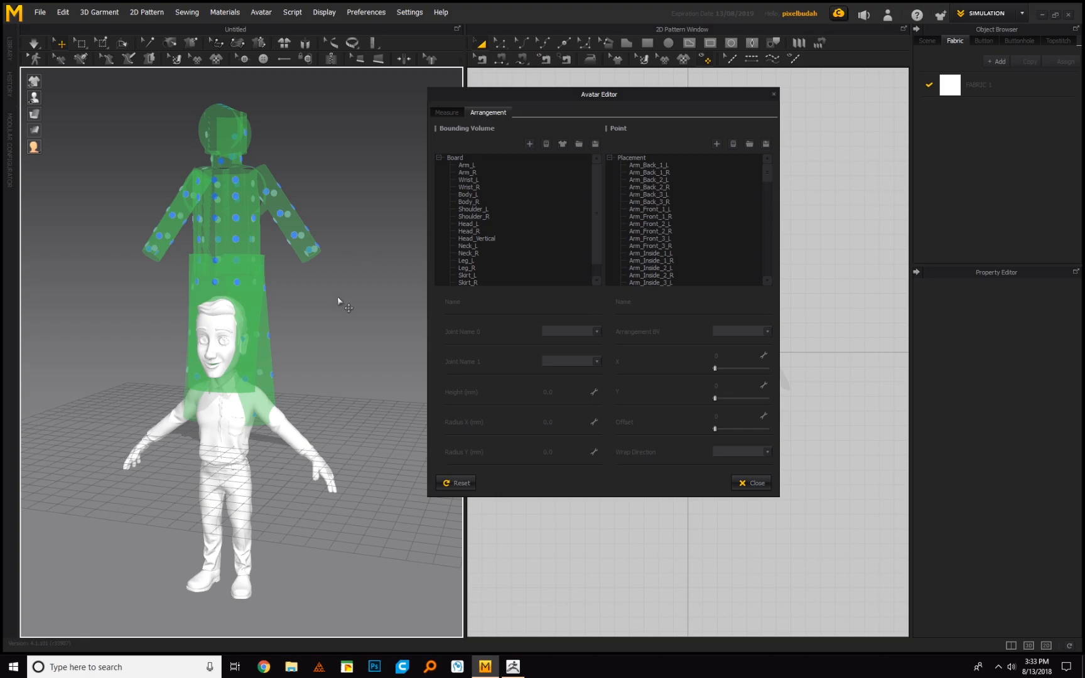
{"action": "left_click", "coordinate": [472, 164]}
{"action": "scroll", "coordinate": [528, 281], "scroll_direction": "down", "scroll_amount": 1}
{"action": "left_click", "coordinate": [513, 282], "text": "shift"}
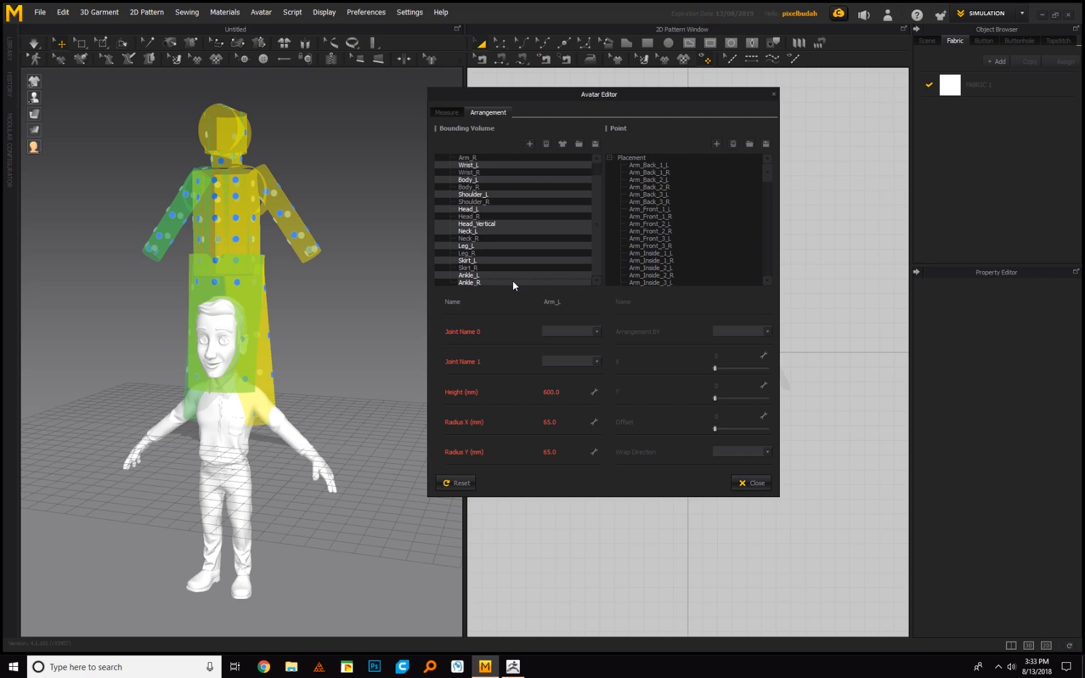
{"action": "key", "text": "Delete"}
{"action": "left_click", "coordinate": [486, 224]}
{"action": "left_click", "coordinate": [472, 166], "text": "shift"}
{"action": "key", "text": "Delete"}
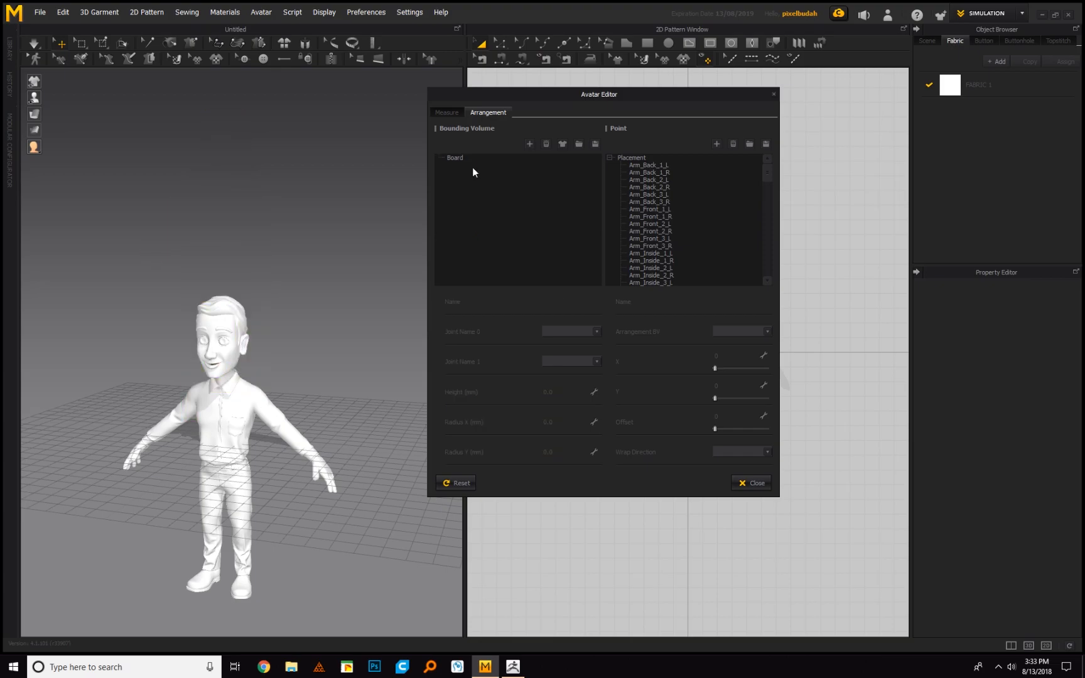
{"action": "left_click", "coordinate": [750, 482]}
Select the avatar and move it up vertically until its shoes stand on the ground grid
{"action": "right_click_drag", "start_coordinate": [225, 468], "coordinate": [339, 513]}
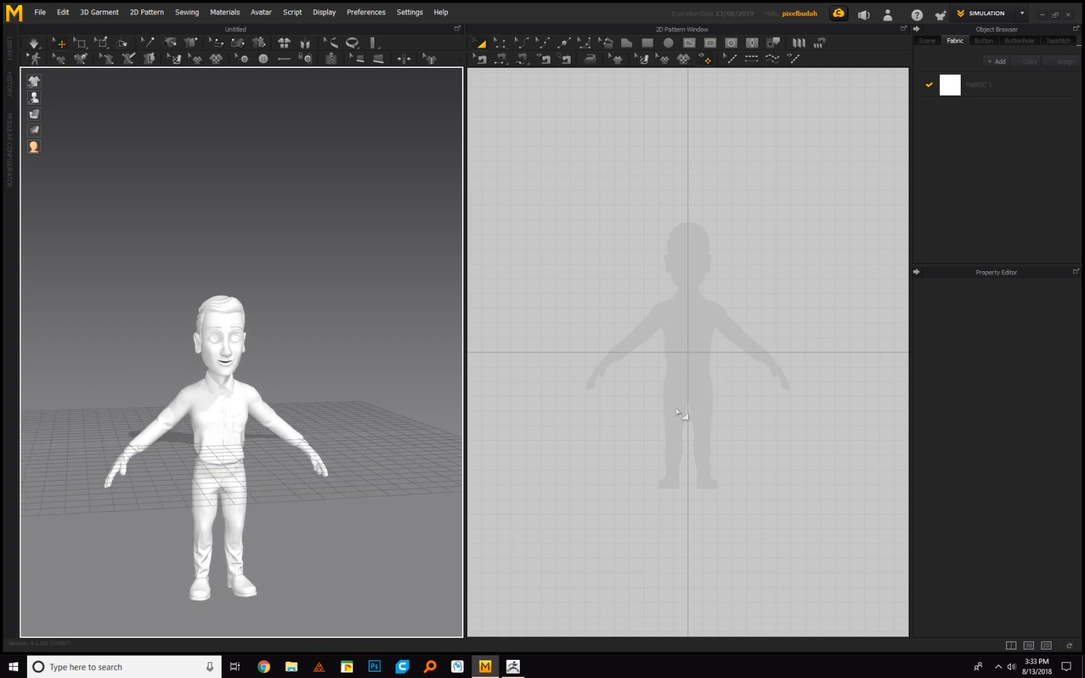
{"action": "right_click_drag", "start_coordinate": [335, 449], "coordinate": [331, 472]}
{"action": "right_click_drag", "start_coordinate": [380, 511], "coordinate": [347, 503]}
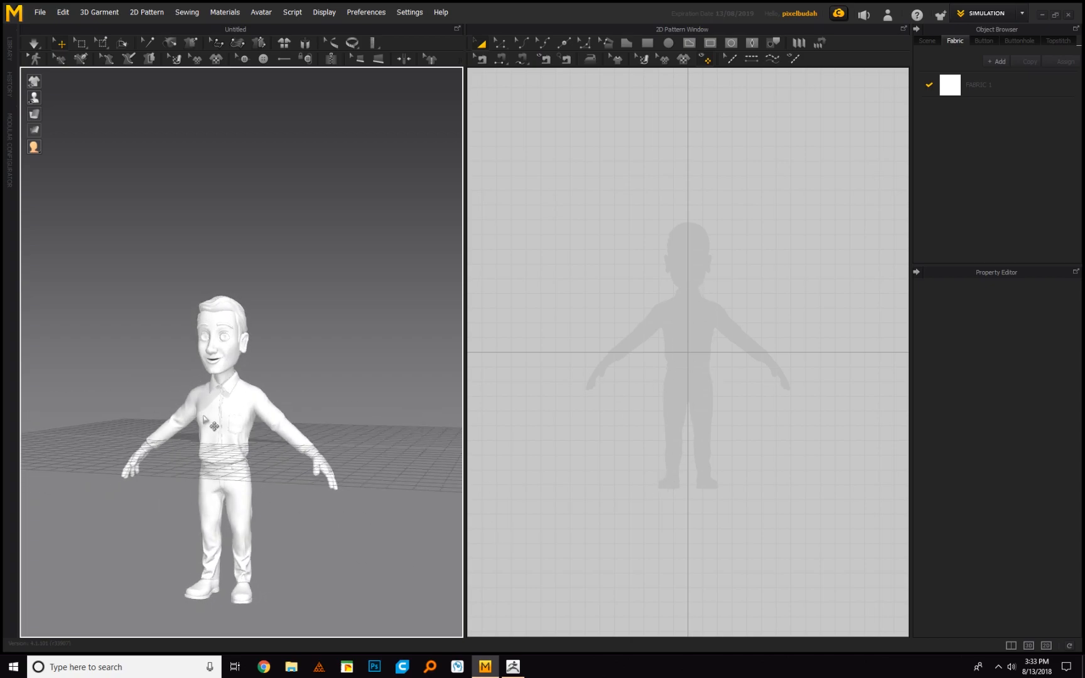
{"action": "left_click", "coordinate": [203, 420]}
{"action": "left_click_drag", "start_coordinate": [234, 378], "coordinate": [222, 223]}
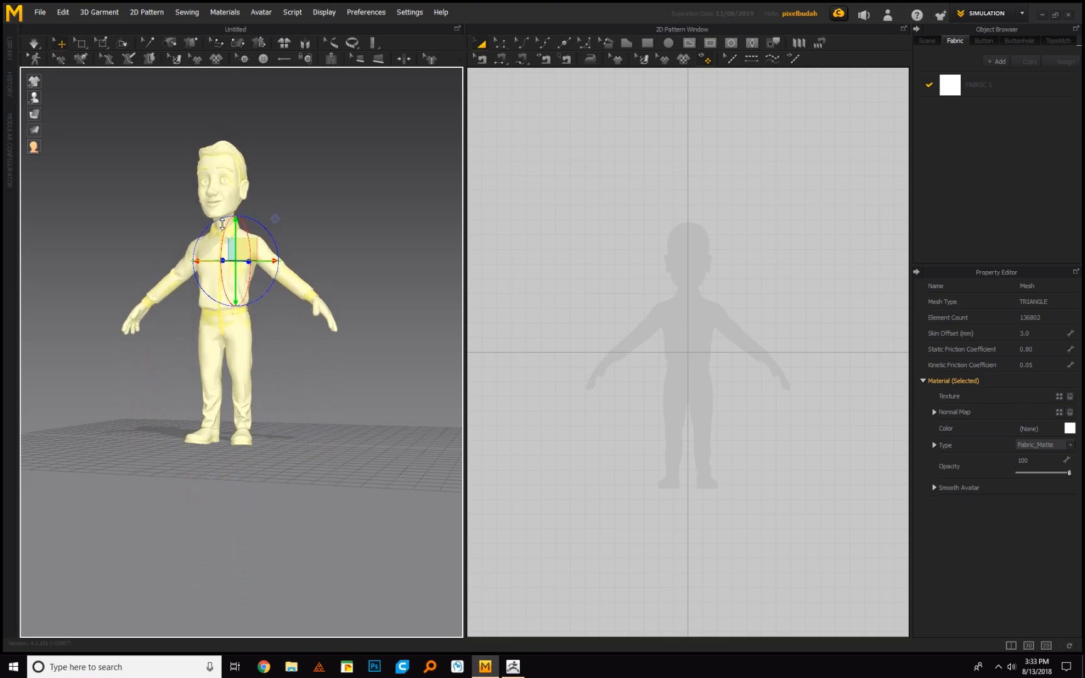
Examine how the avatar's feet meet the ground in the 3D view and the 2D silhouette, and deselect the avatar
{"action": "right_click_drag", "start_coordinate": [201, 480], "coordinate": [419, 475]}
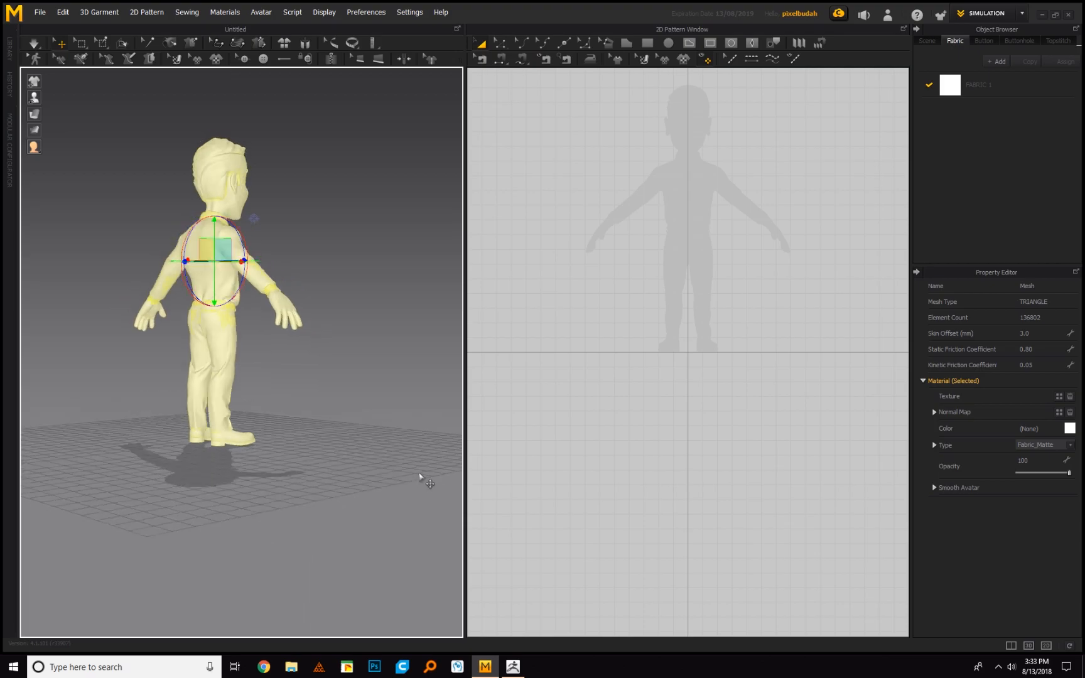
{"action": "scroll", "coordinate": [697, 375], "scroll_direction": "up", "scroll_amount": 4}
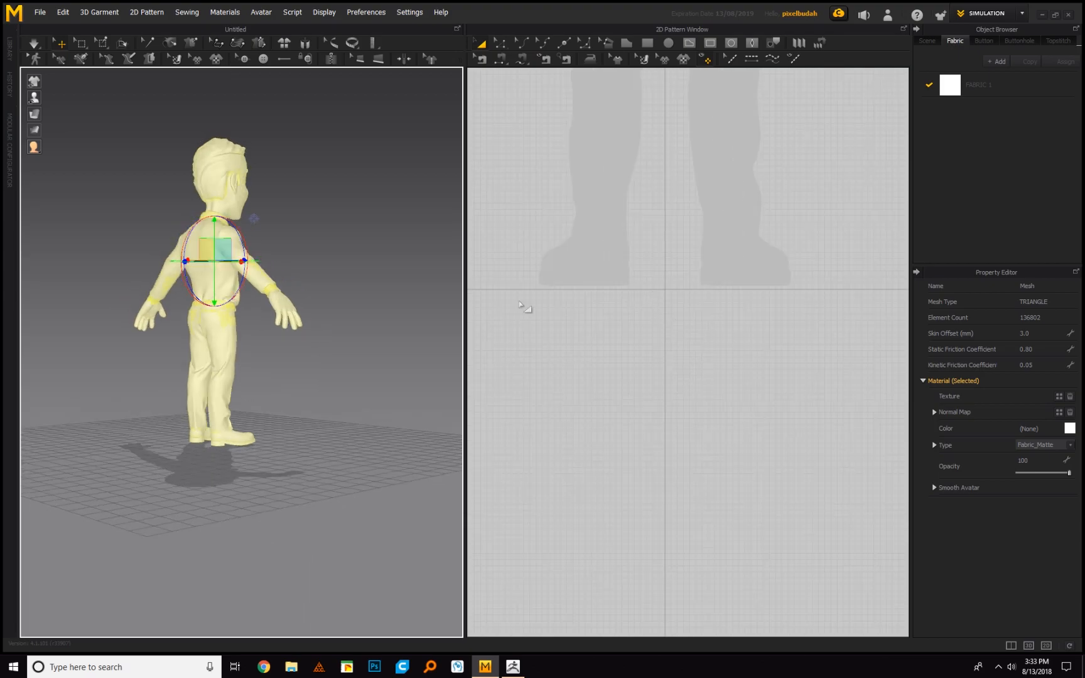
{"action": "scroll", "coordinate": [397, 373], "scroll_direction": "down", "scroll_amount": 1}
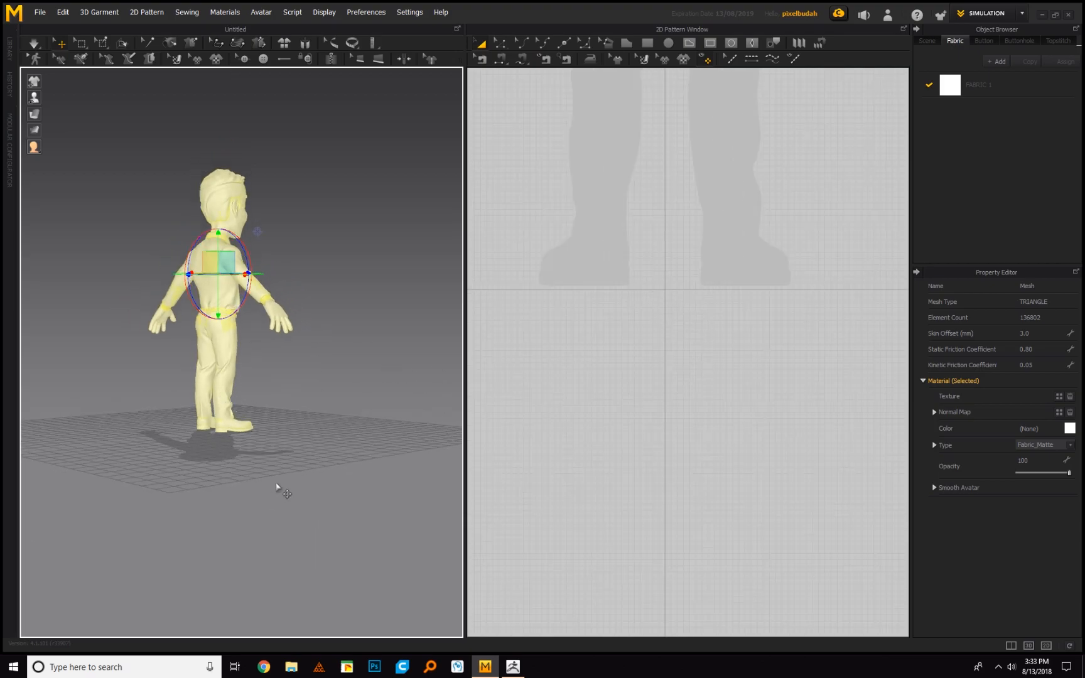
{"action": "right_click_drag", "start_coordinate": [271, 485], "coordinate": [99, 482]}
{"action": "scroll", "coordinate": [346, 402], "scroll_direction": "up", "scroll_amount": 4}
{"action": "scroll", "coordinate": [344, 393], "scroll_direction": "up", "scroll_amount": 2}
{"action": "left_click", "coordinate": [351, 460]}
{"action": "right_click_drag", "start_coordinate": [351, 460], "coordinate": [315, 460]}
{"action": "right_click_drag", "start_coordinate": [375, 435], "coordinate": [385, 480]}
{"action": "scroll", "coordinate": [745, 356], "scroll_direction": "up", "scroll_amount": 1}
{"action": "scroll", "coordinate": [745, 356], "scroll_direction": "down", "scroll_amount": 3}
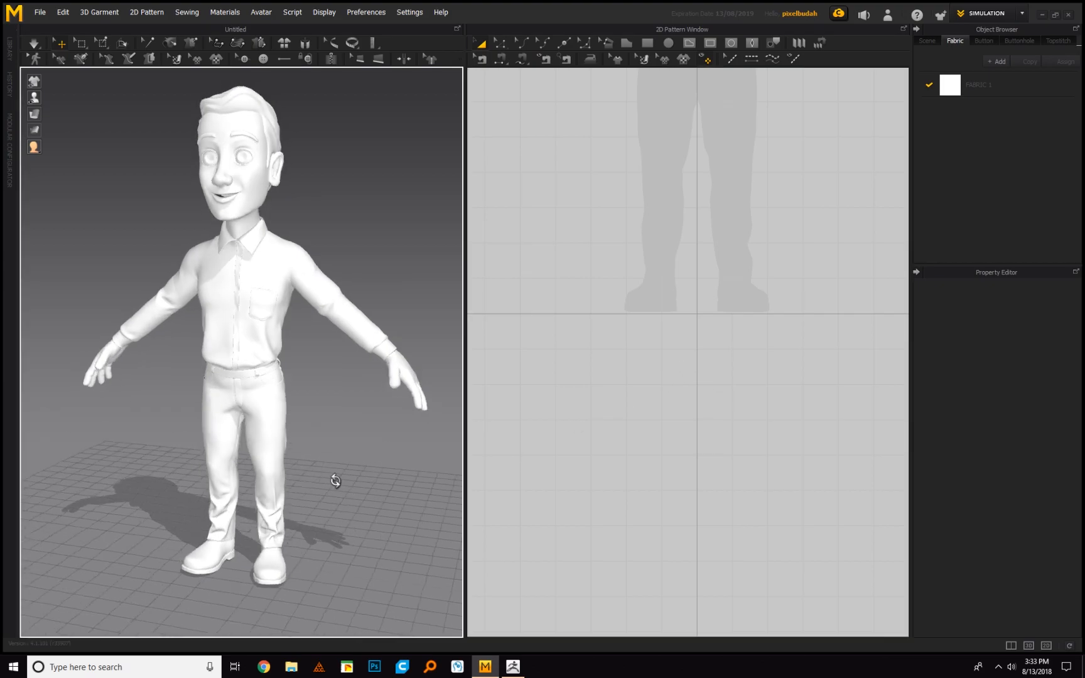